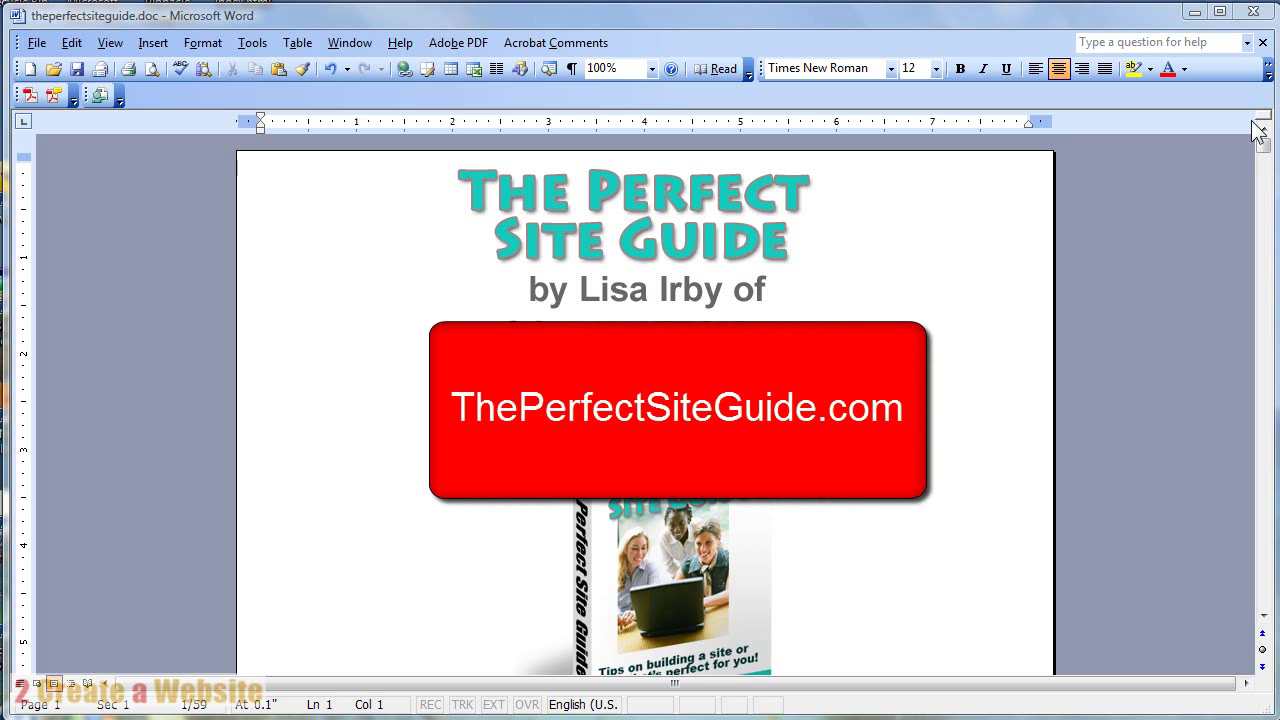
Scroll down to page 3's 'What Skills Do I Need?' section with the juggling clip-art.
{"action": "mouse_move", "coordinate": [1264, 147]}
{"action": "left_mouse_down"}
{"action": "mouse_move", "coordinate": [1268, 185]}
{"action": "mouse_move", "coordinate": [1272, 167]}
{"action": "left_mouse_up"}
Leave 'If you're thinking' unlinked by cancelling Hyperlink, then show the 'Make Your Words Sell' link.
{"action": "left_click", "coordinate": [962, 330]}
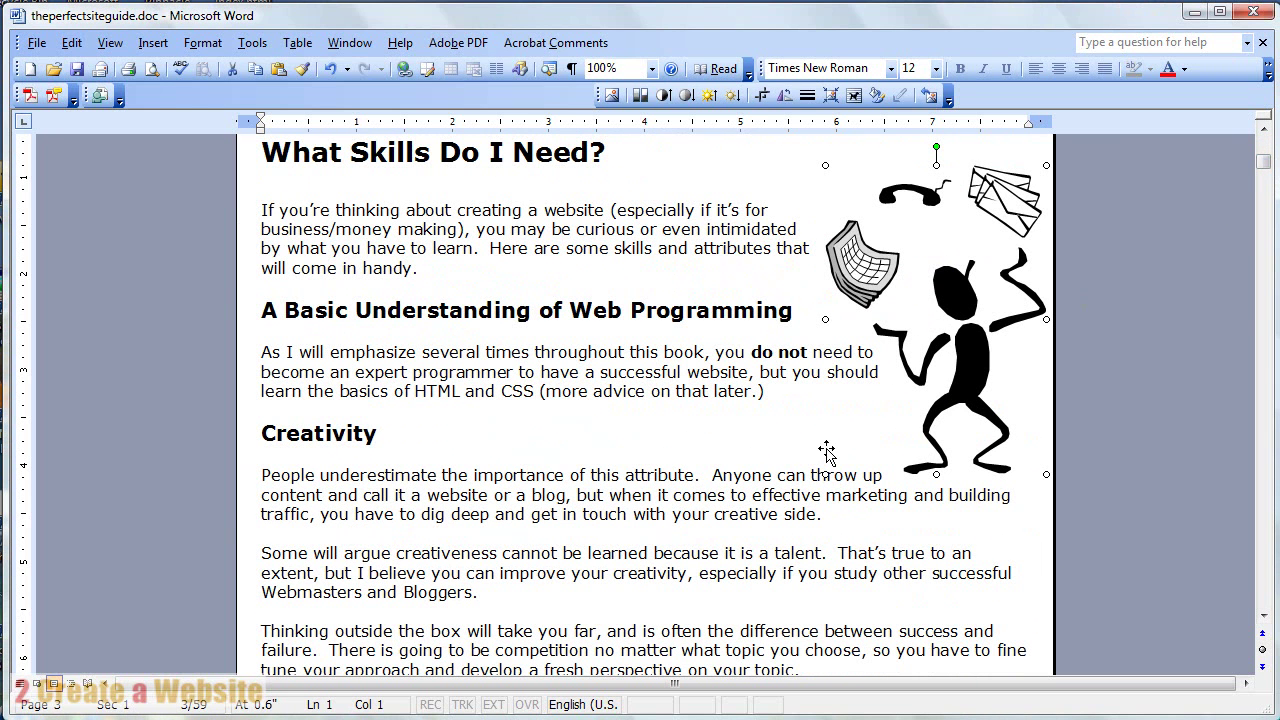
{"action": "left_click", "coordinate": [686, 266]}
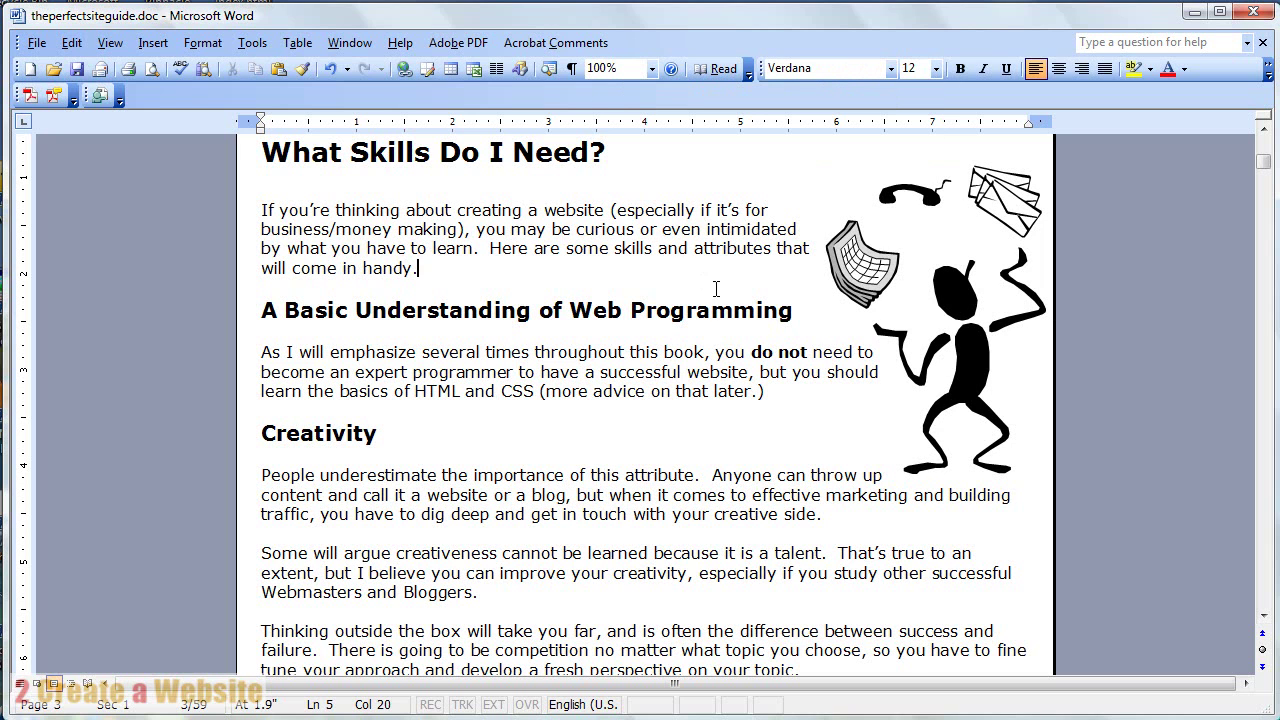
{"action": "left_click_drag", "start_coordinate": [260, 208], "coordinate": [400, 208]}
{"action": "right_click", "coordinate": [400, 208]}
{"action": "left_click", "coordinate": [467, 362]}
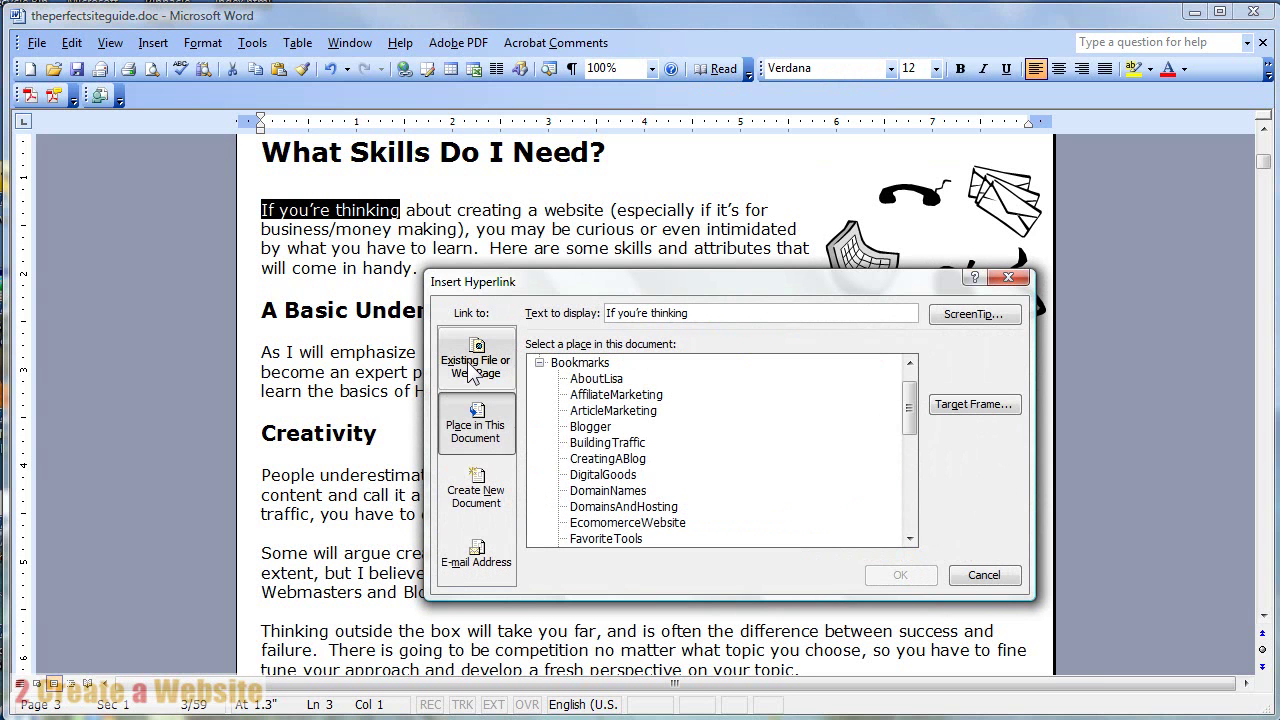
{"action": "left_click", "coordinate": [485, 366]}
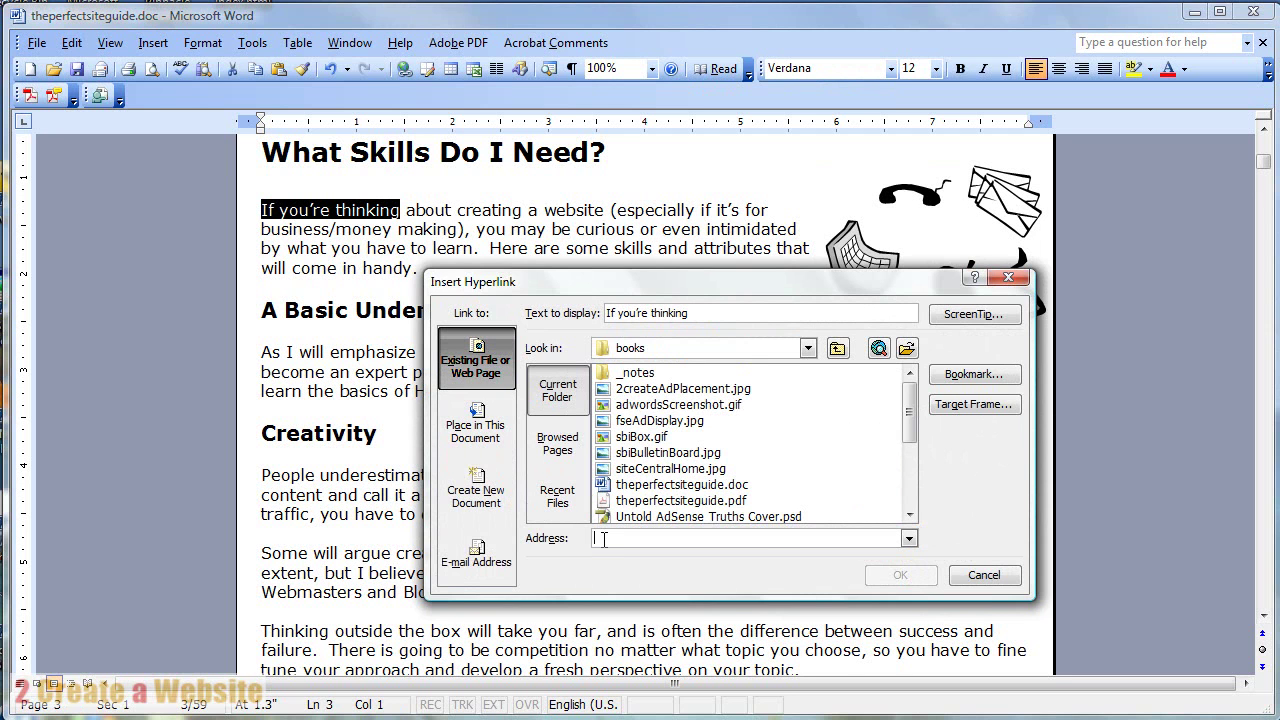
{"action": "left_click", "coordinate": [1015, 577]}
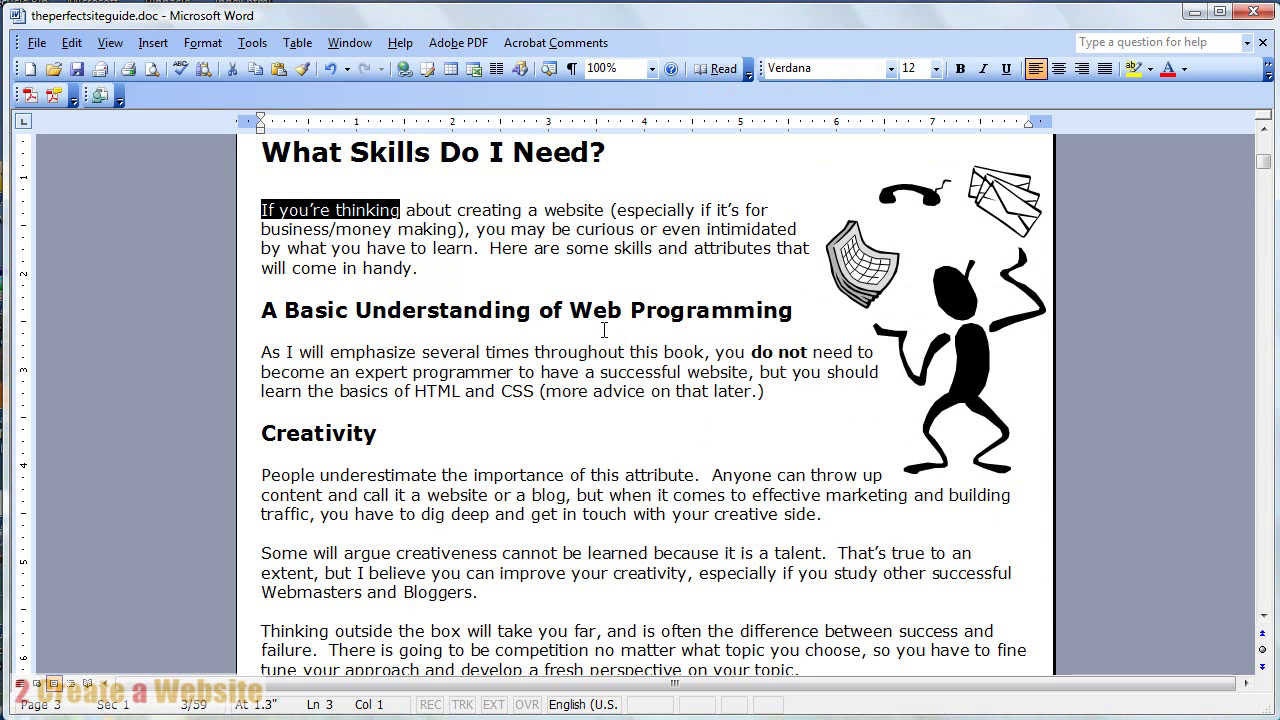
{"action": "left_click_drag", "start_coordinate": [1260, 170], "coordinate": [1261, 176]}
{"action": "left_click", "coordinate": [903, 285]}
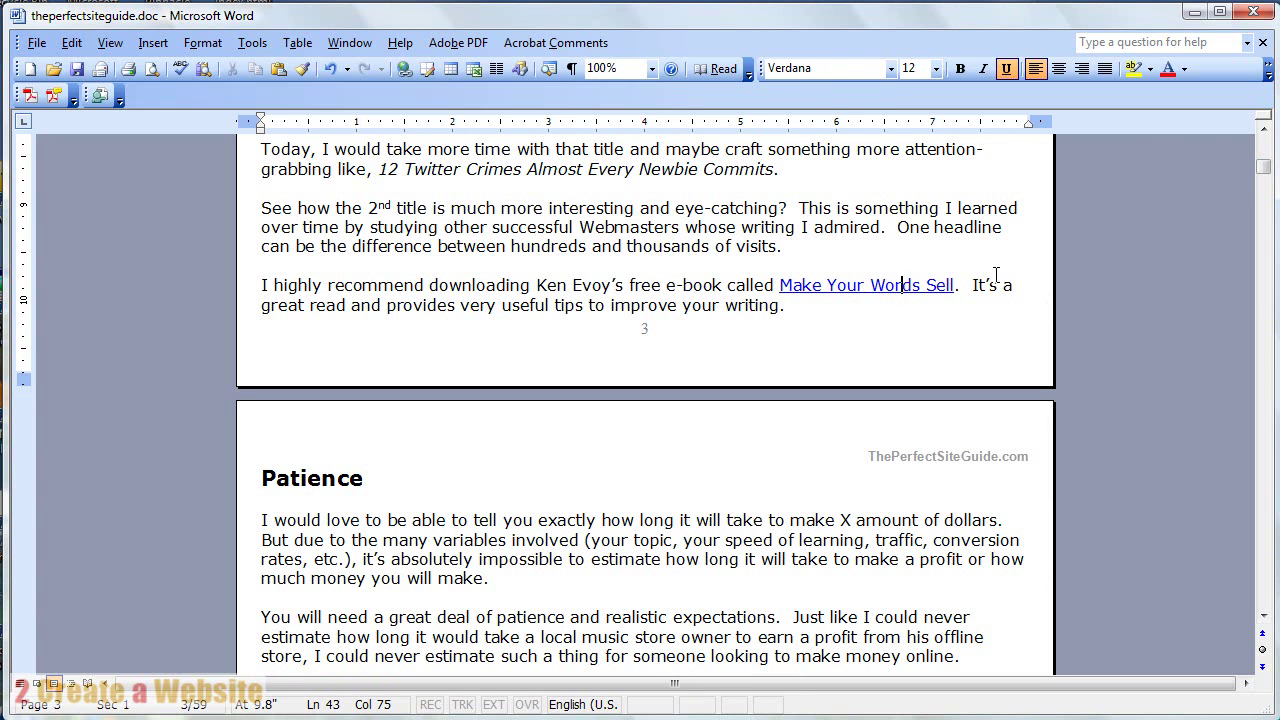
From the Table of Contents, follow the 'What Skills Do I Need?' link to its page 3 heading.
{"action": "left_click_drag", "start_coordinate": [1264, 172], "coordinate": [1266, 158]}
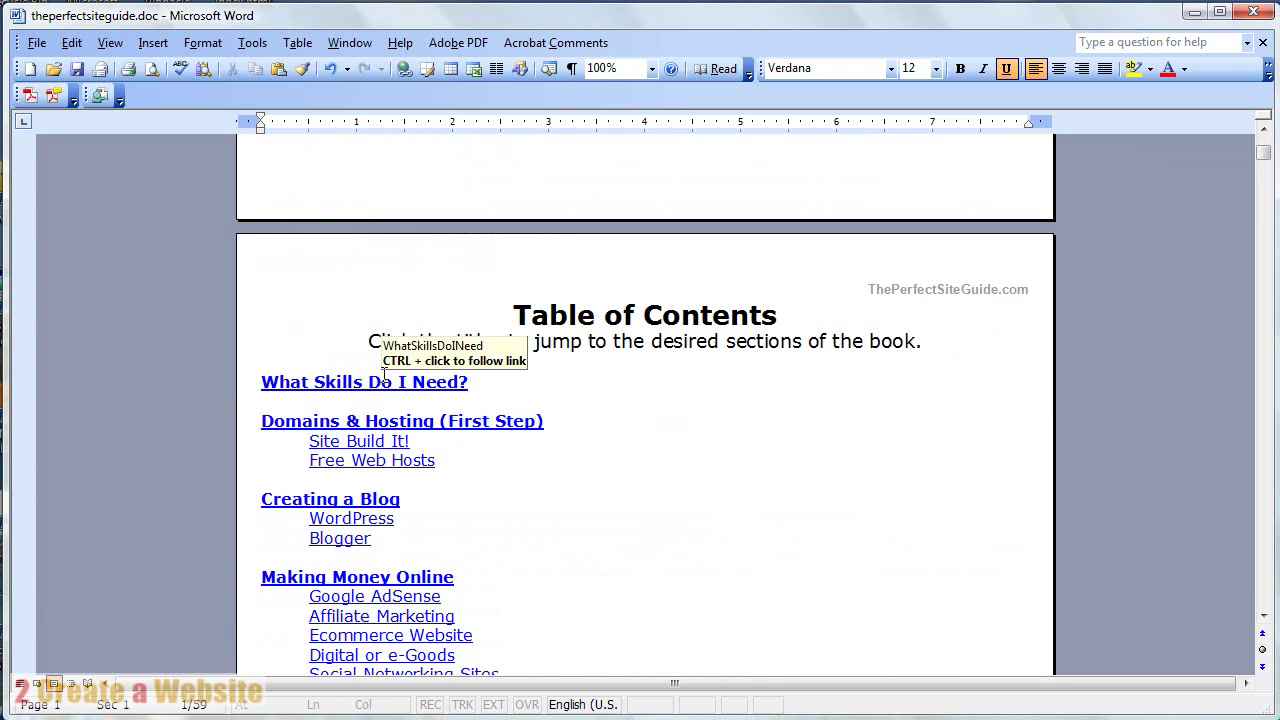
{"action": "left_click", "coordinate": [384, 378]}
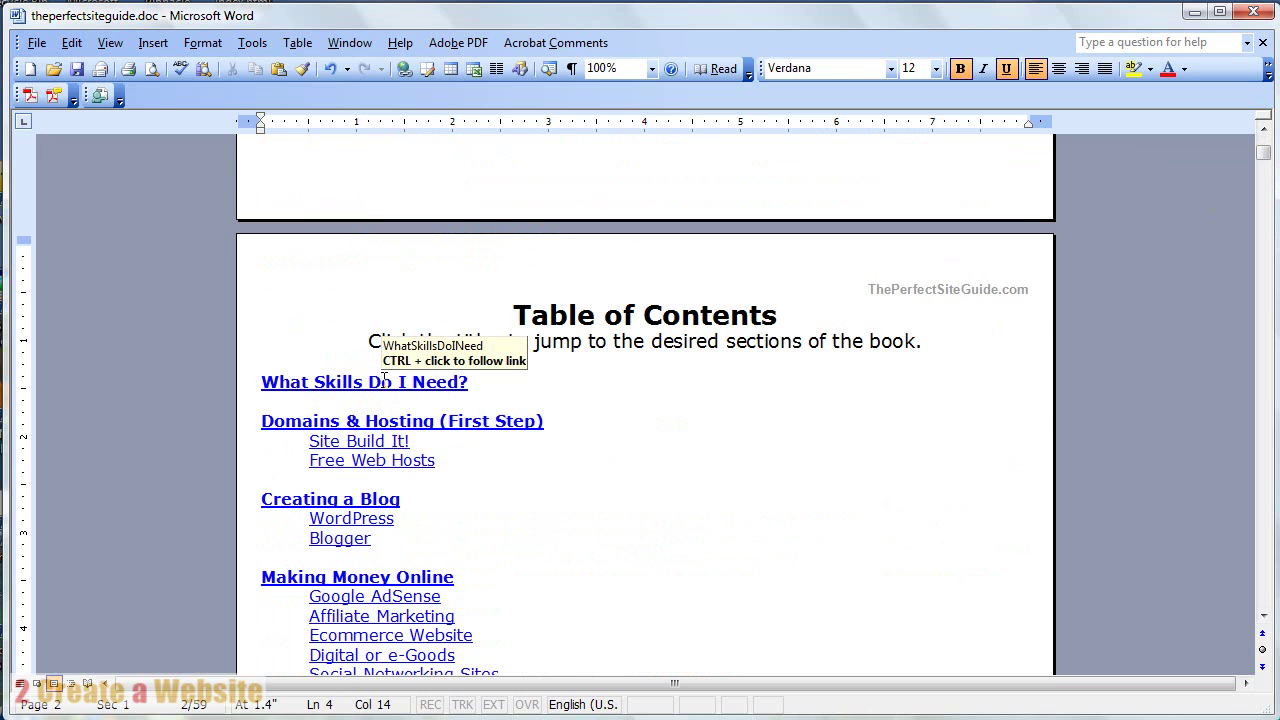
{"action": "left_click", "coordinate": [384, 378], "text": "ctrl"}
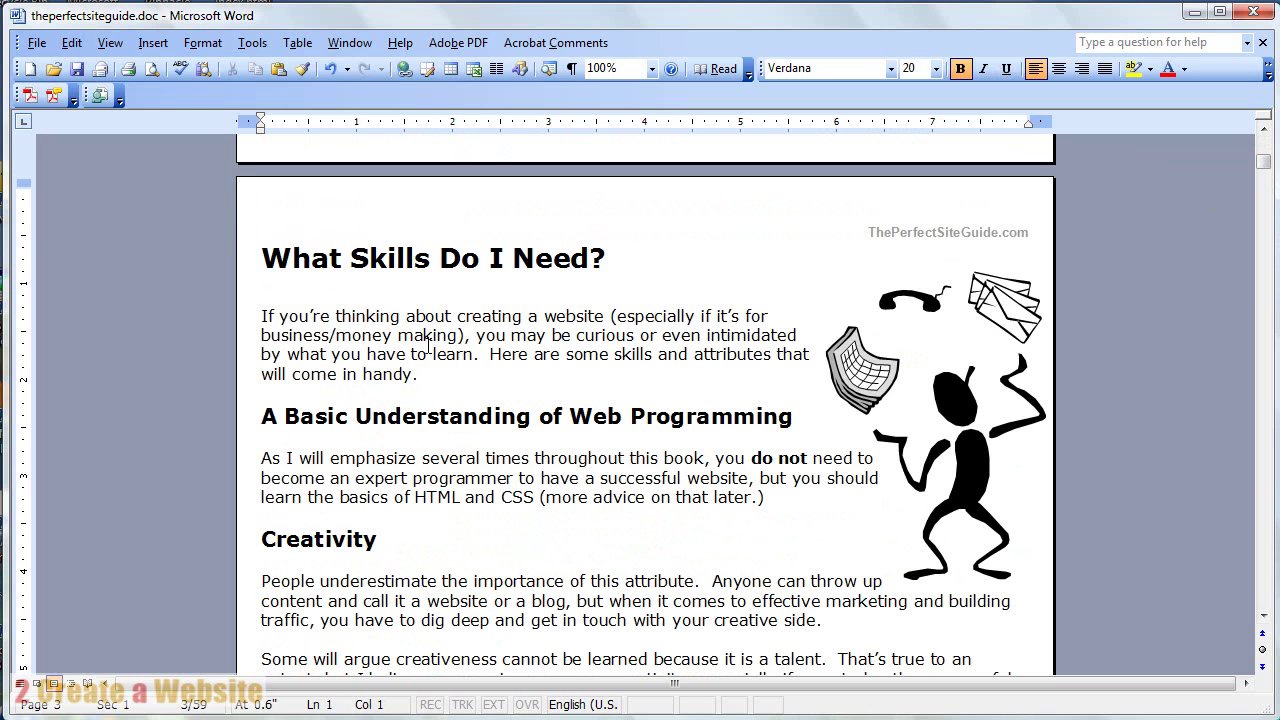
{"action": "left_click", "coordinate": [531, 266]}
Check the heading's WhatSkillsDoINeed bookmark in Insert > Bookmark without adding one, then return to the contents page.
{"action": "left_click_drag", "start_coordinate": [263, 258], "coordinate": [612, 264]}
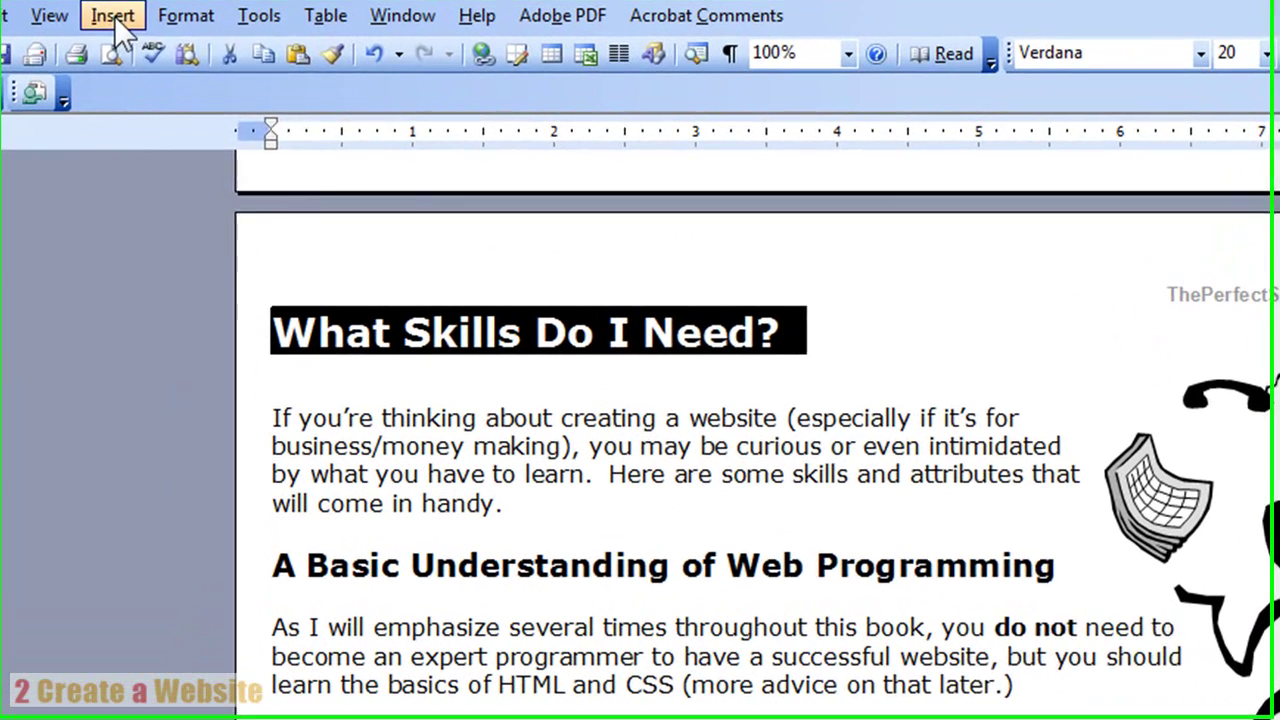
{"action": "left_click", "coordinate": [139, 33]}
{"action": "left_click", "coordinate": [191, 168]}
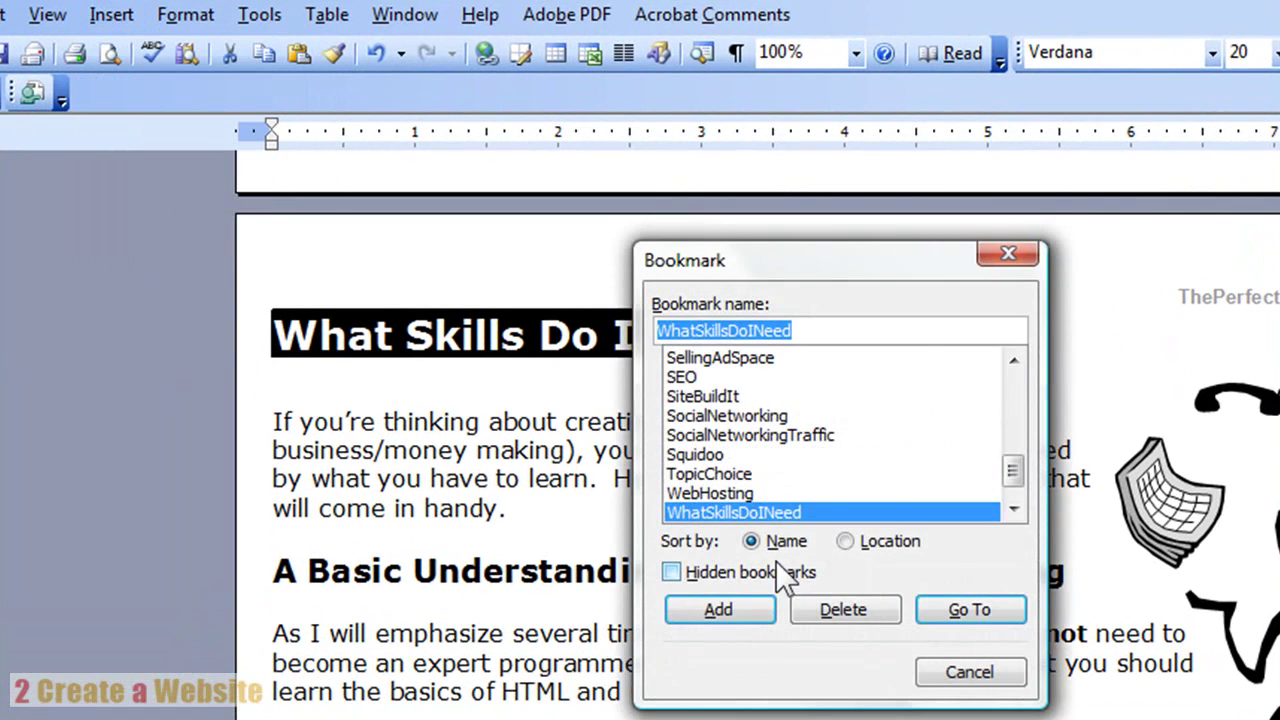
{"action": "left_click", "coordinate": [800, 327]}
{"action": "left_click_drag", "start_coordinate": [800, 327], "coordinate": [657, 342]}
{"action": "left_click", "coordinate": [970, 673]}
{"action": "scroll", "coordinate": [750, 420], "scroll_direction": "up", "scroll_amount": 20}
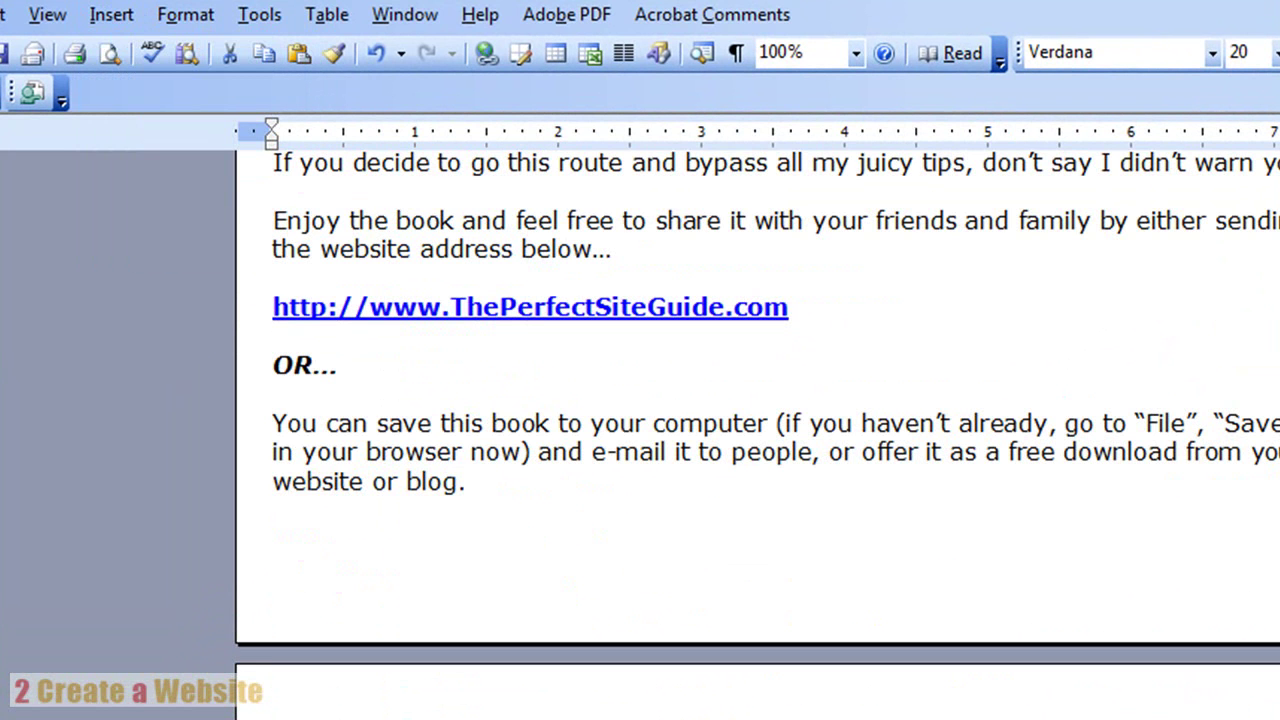
{"action": "scroll", "coordinate": [388, 682], "scroll_direction": "down", "scroll_amount": 4}
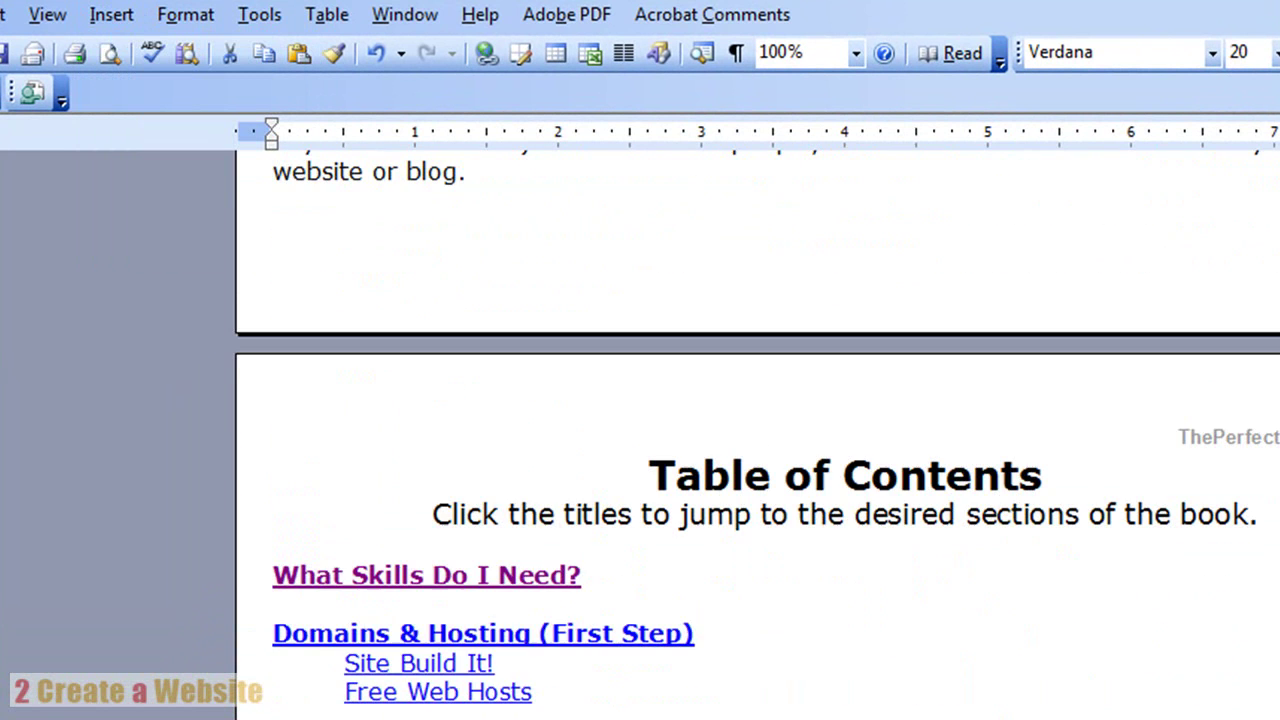
Edit the 'What Skills Do I Need?' contents hyperlink to target the WhatSkillsDoINeed bookmark in this document.
{"action": "left_click_drag", "start_coordinate": [275, 576], "coordinate": [583, 576]}
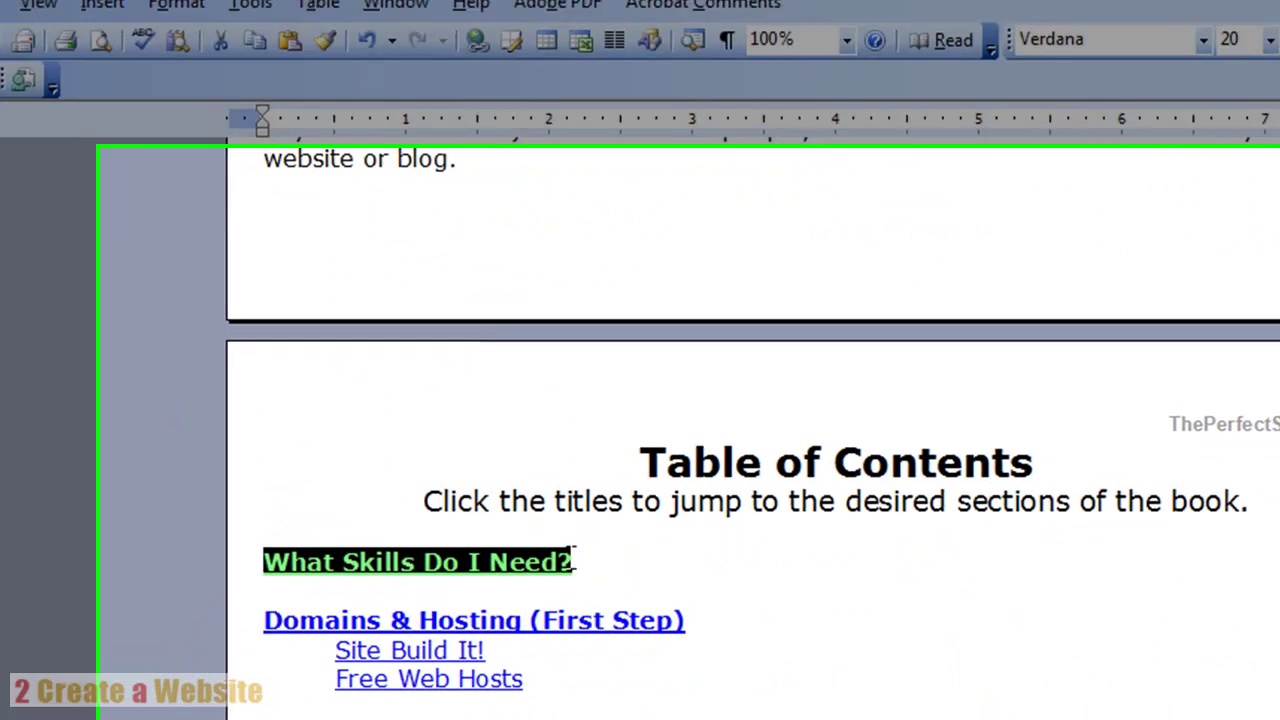
{"action": "right_click", "coordinate": [527, 564]}
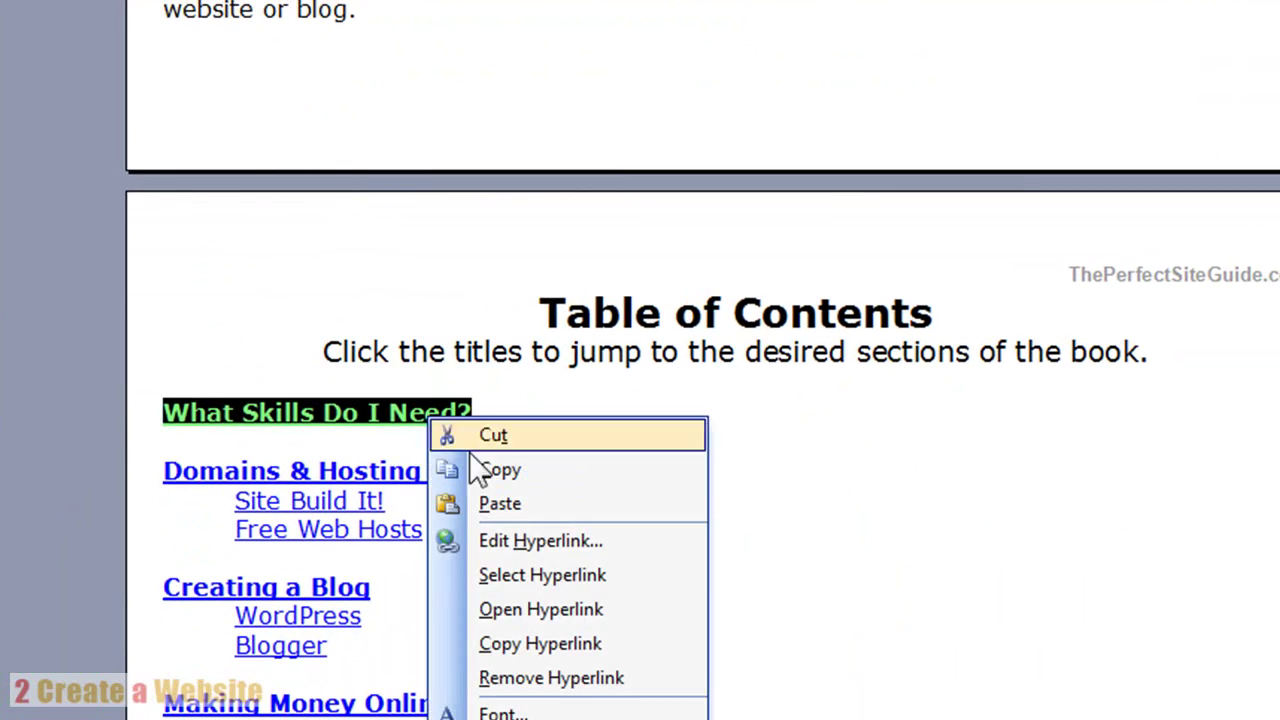
{"action": "left_click", "coordinate": [514, 540]}
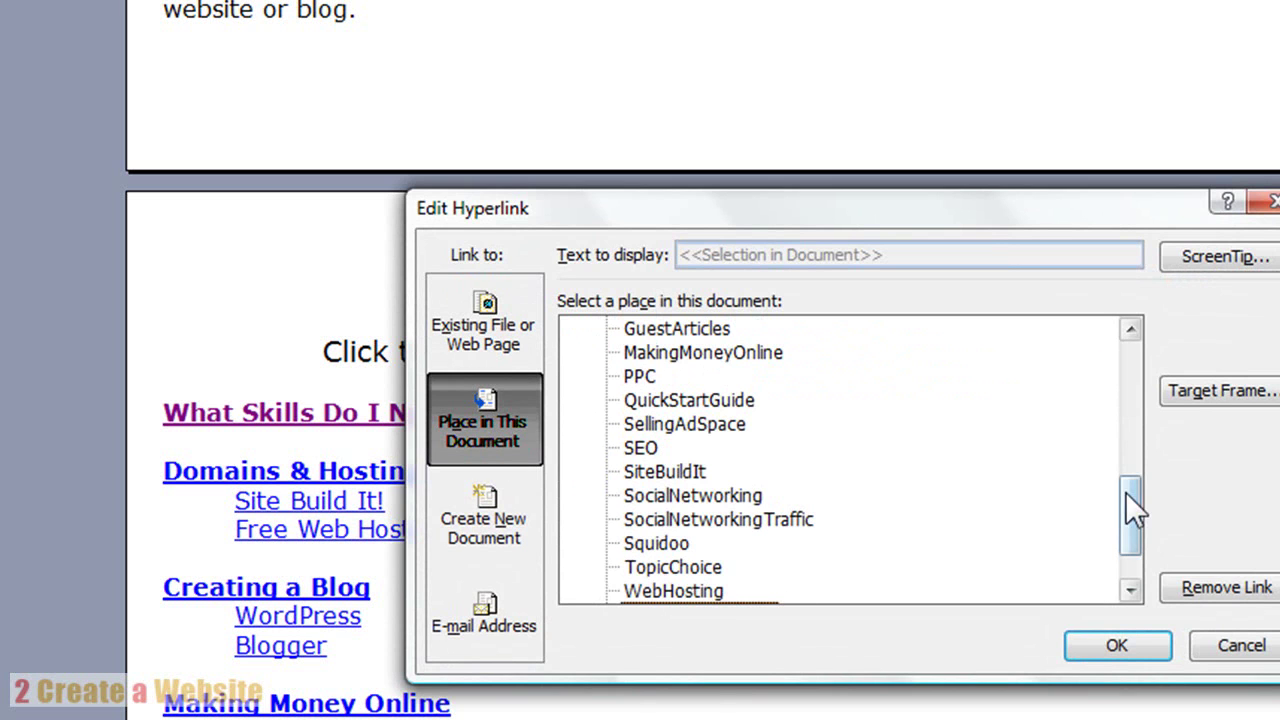
{"action": "left_click_drag", "start_coordinate": [1125, 492], "coordinate": [1128, 523]}
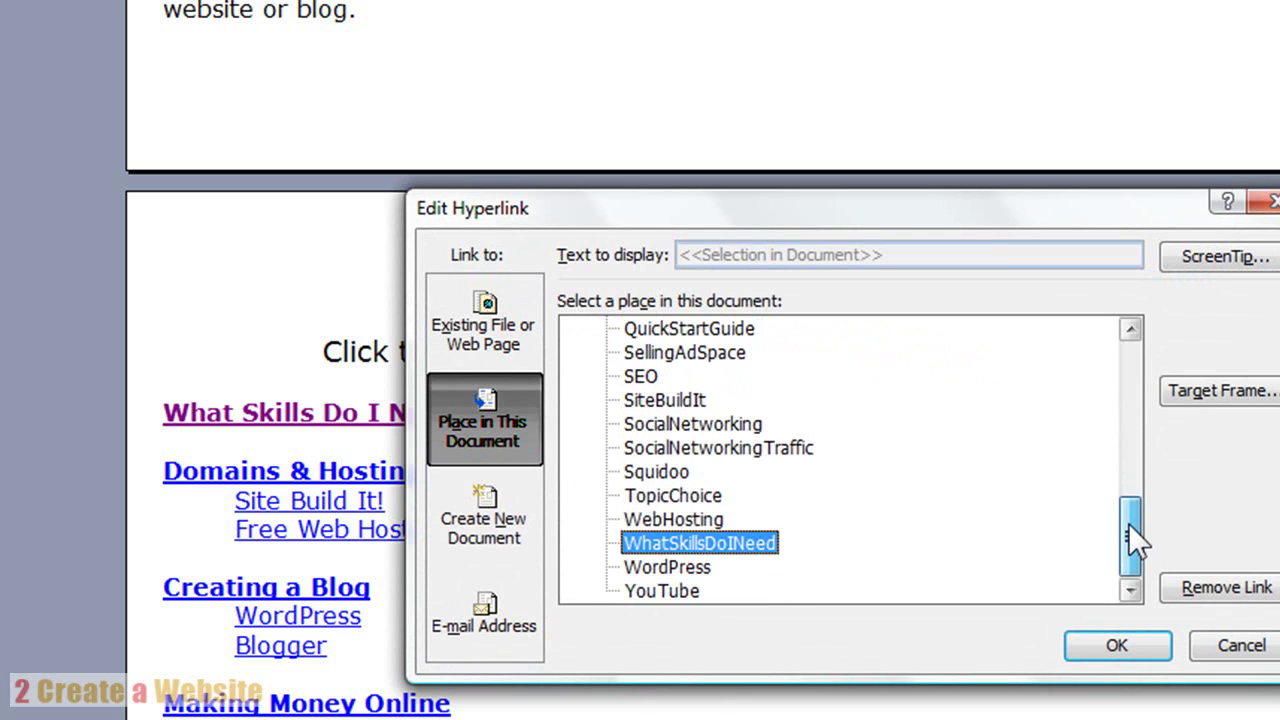
{"action": "double_click", "coordinate": [724, 541]}
{"action": "mouse_move", "coordinate": [372, 412]}
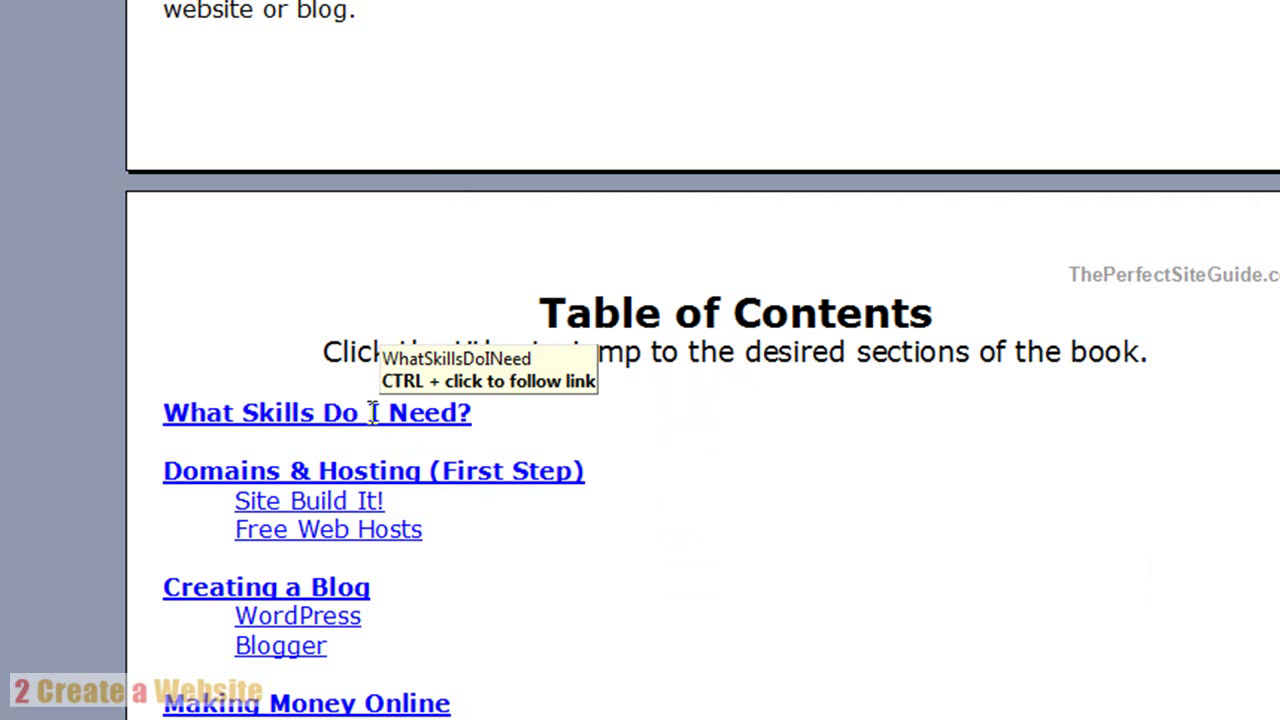
Test the 'What Skills Do I Need?' link's jump, then scroll down through the guide to page 11.
{"action": "left_click", "coordinate": [296, 426], "text": "ctrl"}
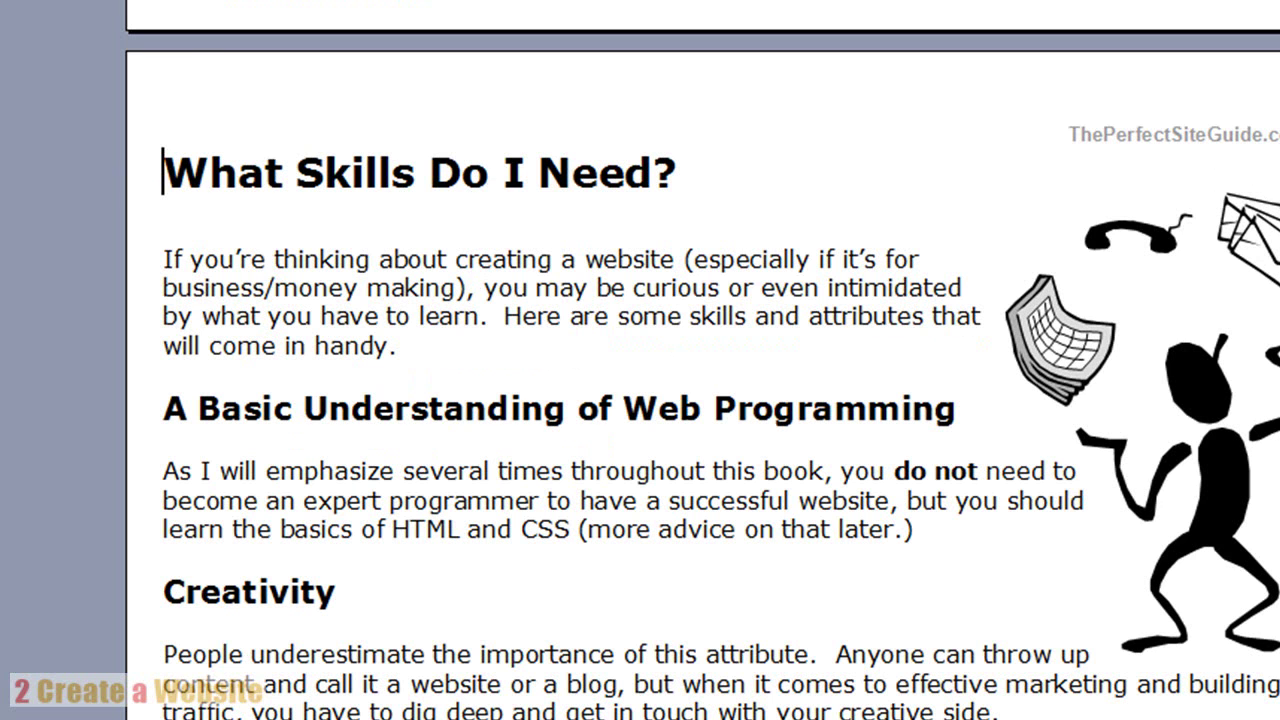
{"action": "scroll", "coordinate": [1250, 245], "scroll_direction": "up", "scroll_amount": 4}
{"action": "scroll", "coordinate": [700, 400], "scroll_direction": "down", "scroll_amount": 3}
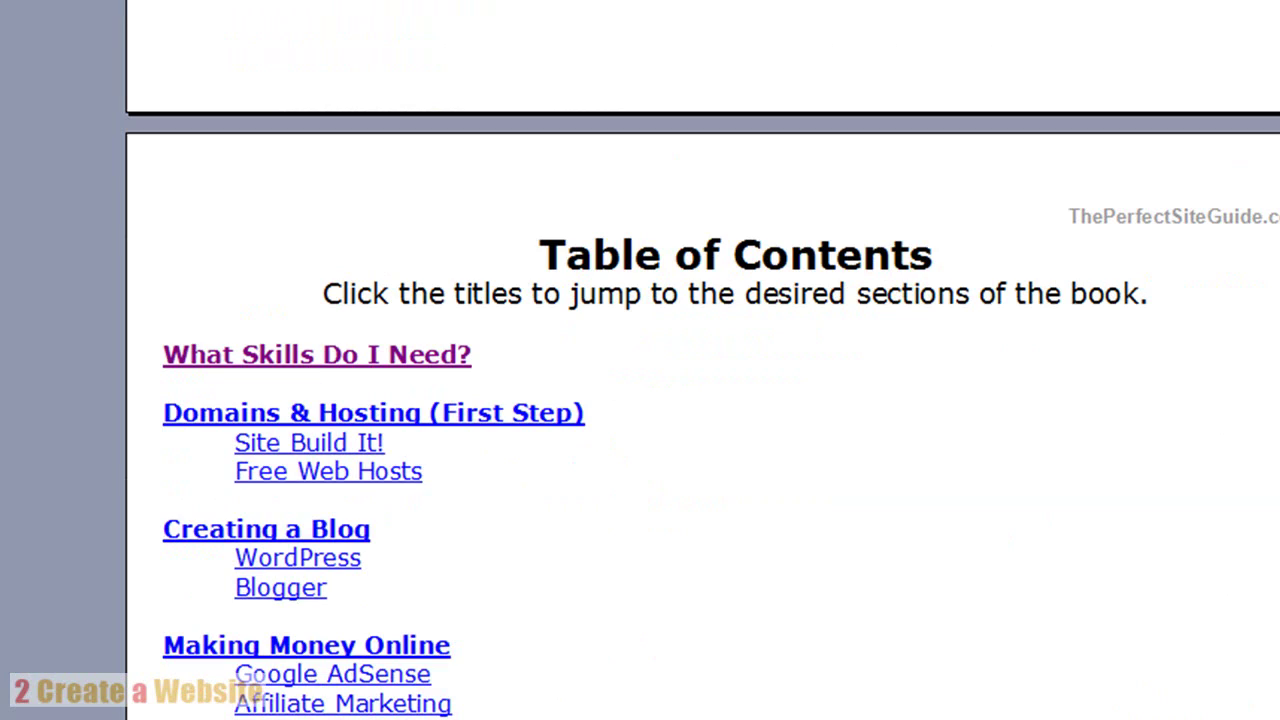
{"action": "scroll", "coordinate": [700, 400], "scroll_direction": "down", "scroll_amount": 20}
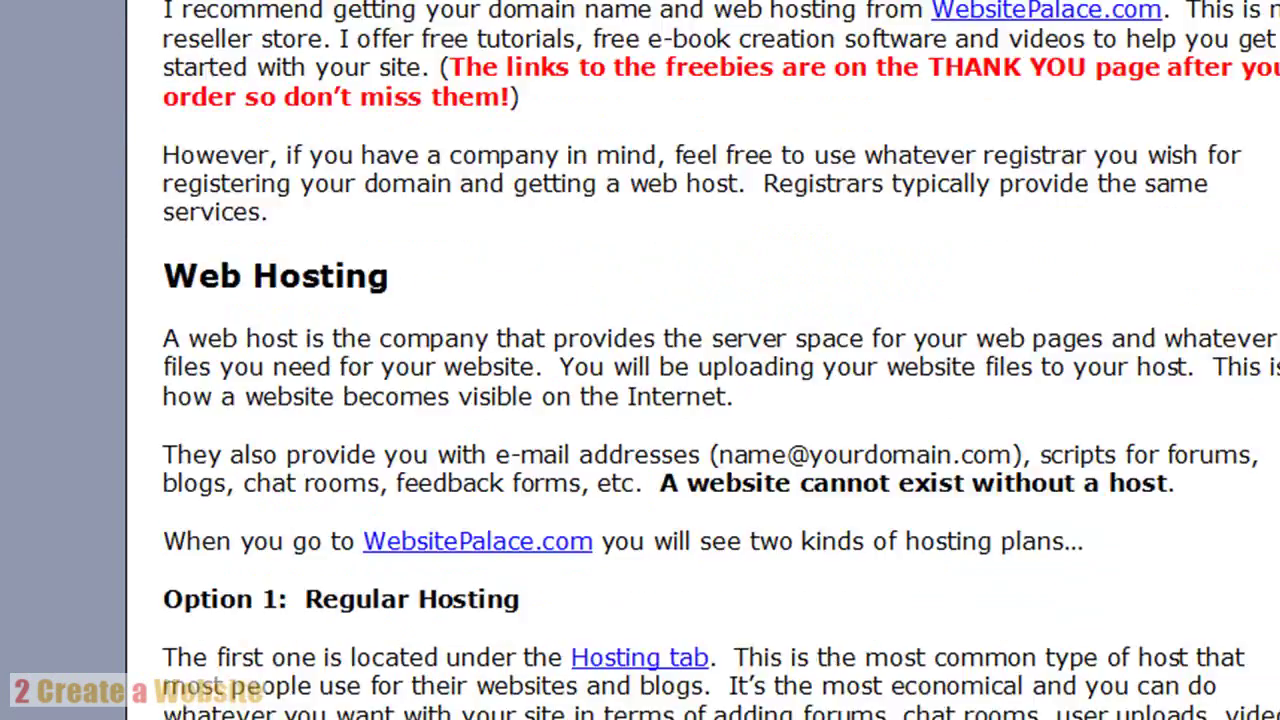
{"action": "scroll", "coordinate": [700, 400], "scroll_direction": "down", "scroll_amount": 20}
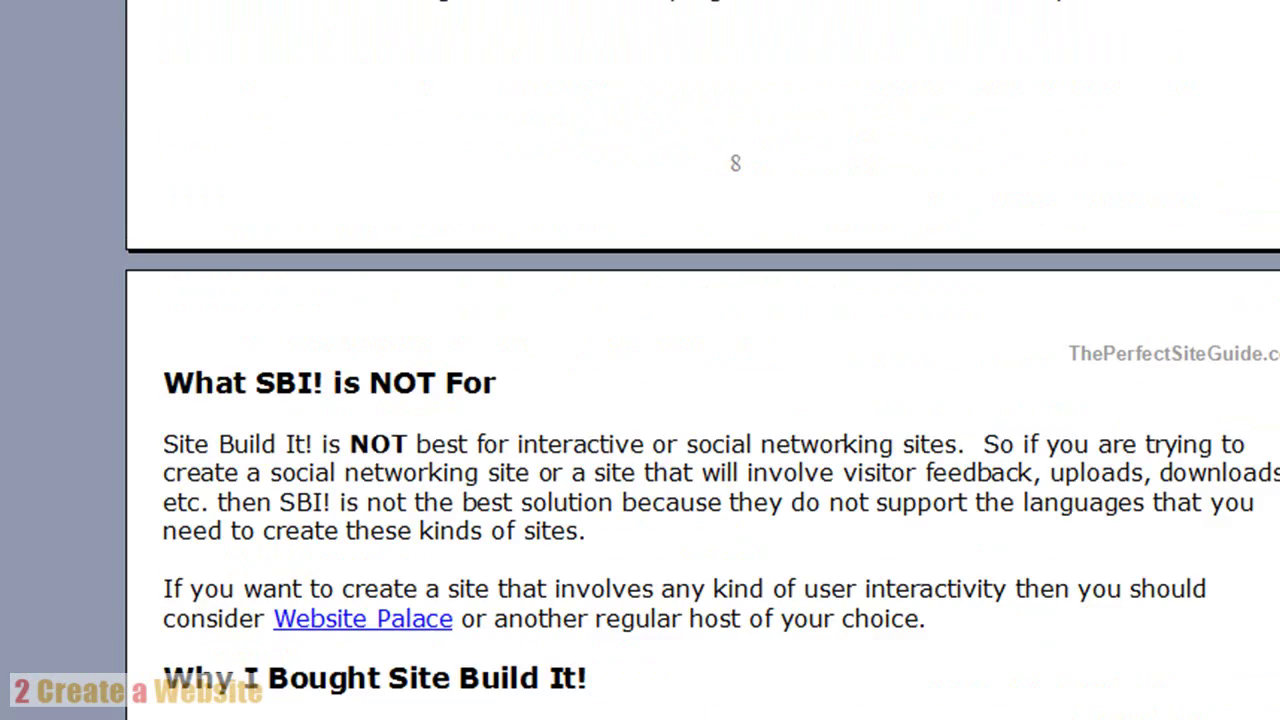
{"action": "scroll", "coordinate": [700, 400], "scroll_direction": "down", "scroll_amount": 6}
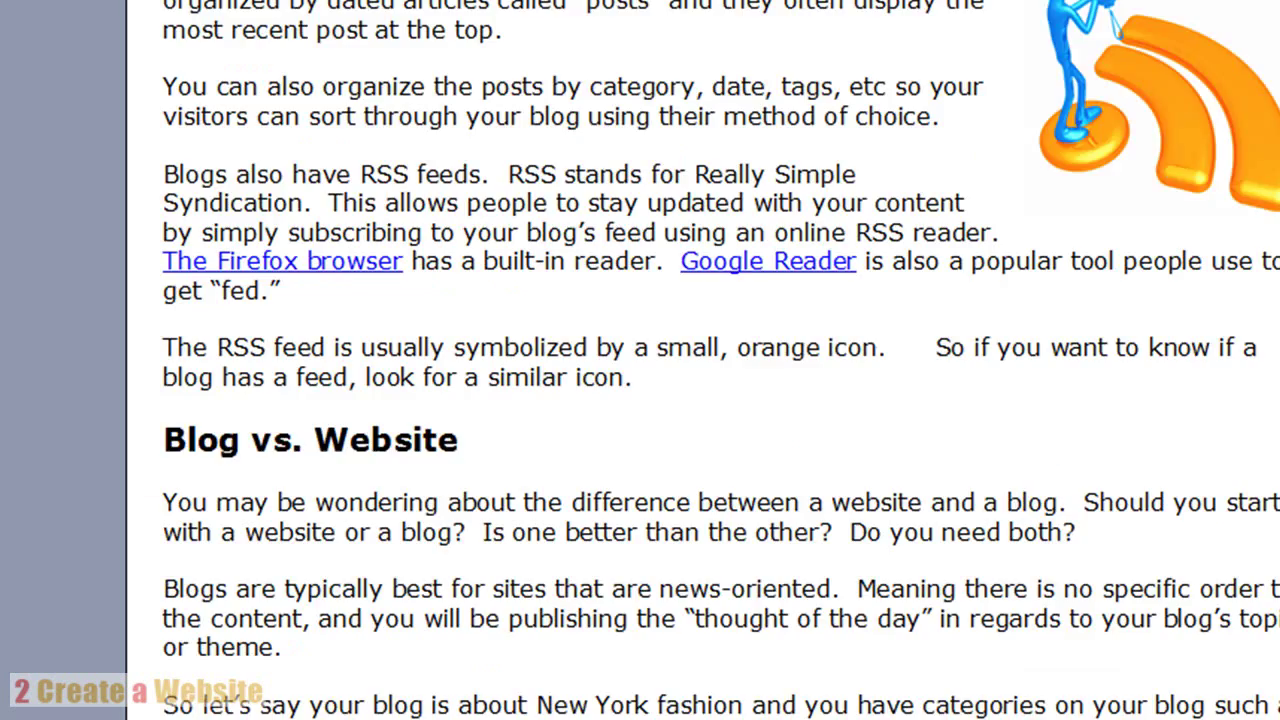
{"action": "scroll", "coordinate": [963, 200], "scroll_direction": "down", "scroll_amount": 10}
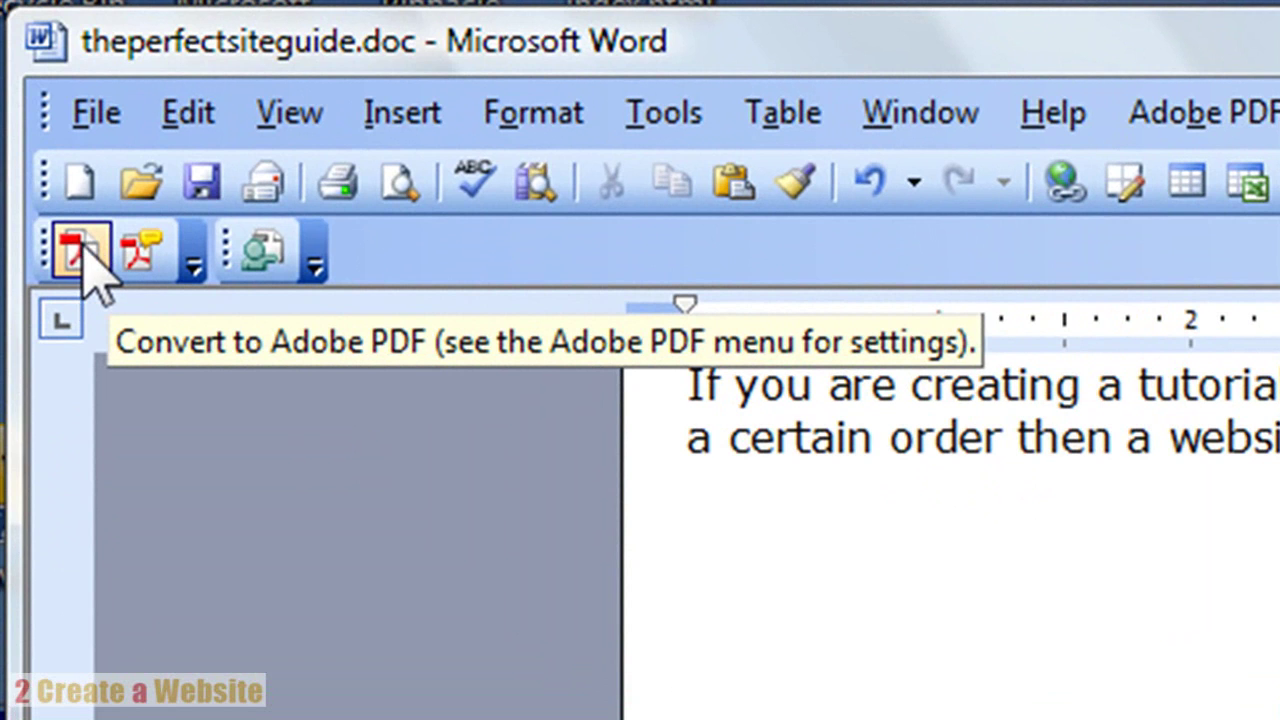
Convert the document to Adobe PDF, overwriting the existing theperfectsiteguide.pdf.
{"action": "left_click", "coordinate": [84, 250]}
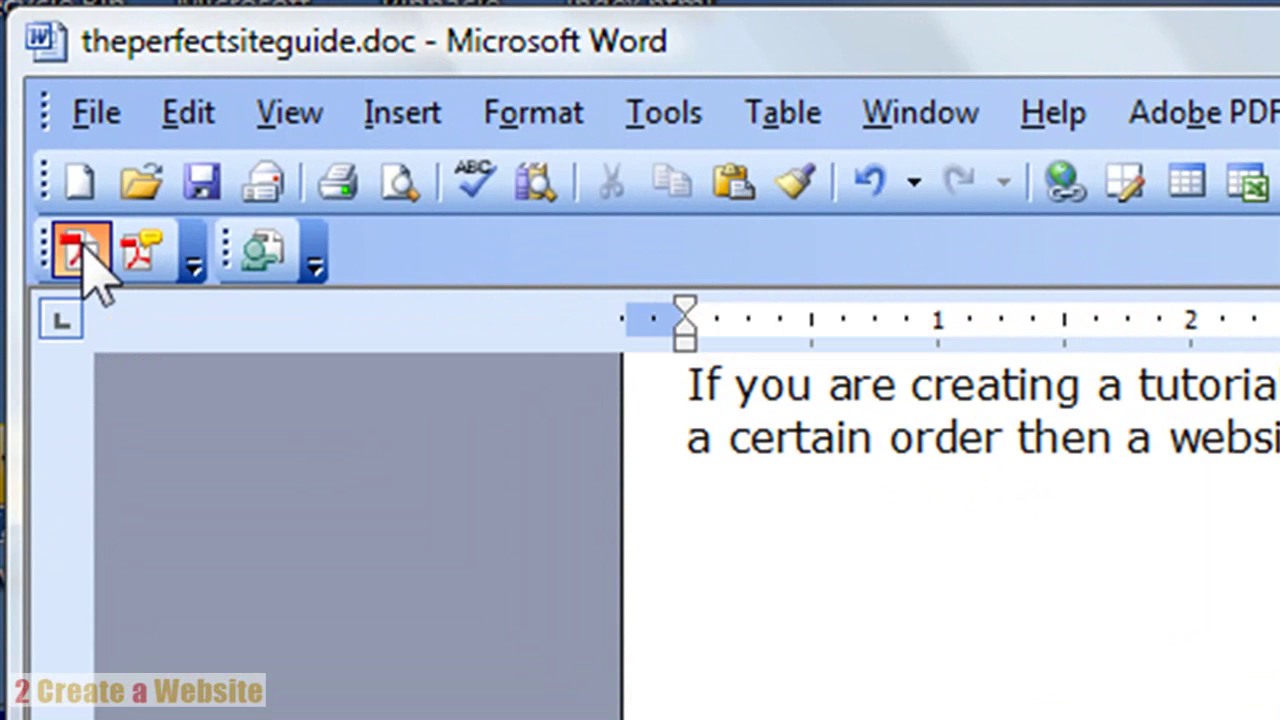
{"action": "double_click", "coordinate": [765, 480]}
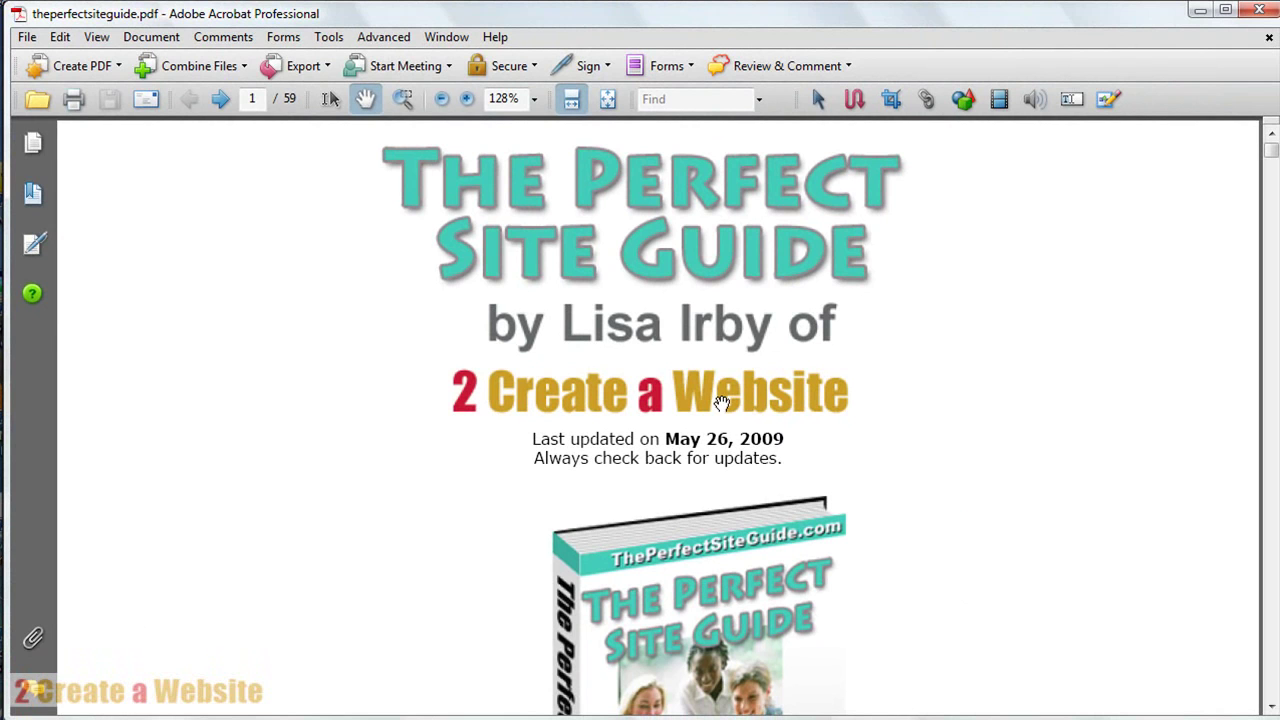
Review the PDF's opening pages and test the 'What Skills Do I Need?' table of contents link.
{"action": "left_click_drag", "start_coordinate": [1272, 150], "coordinate": [1266, 172]}
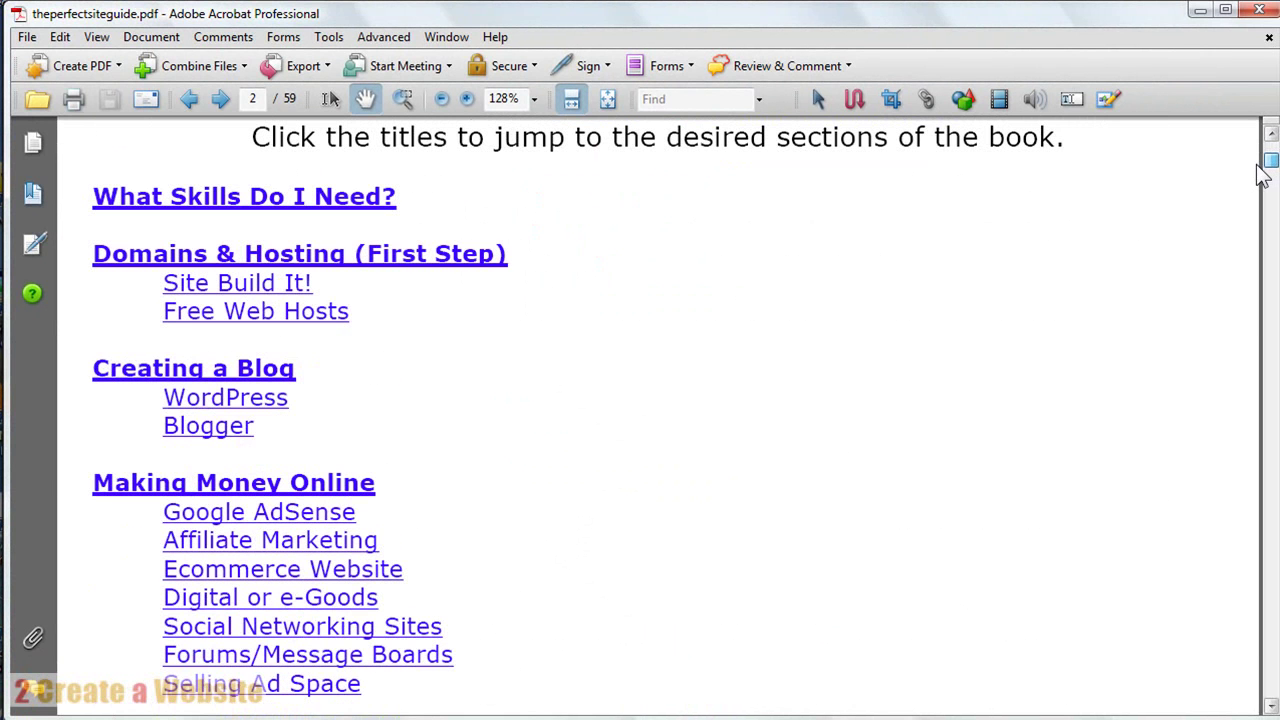
{"action": "left_click", "coordinate": [231, 202]}
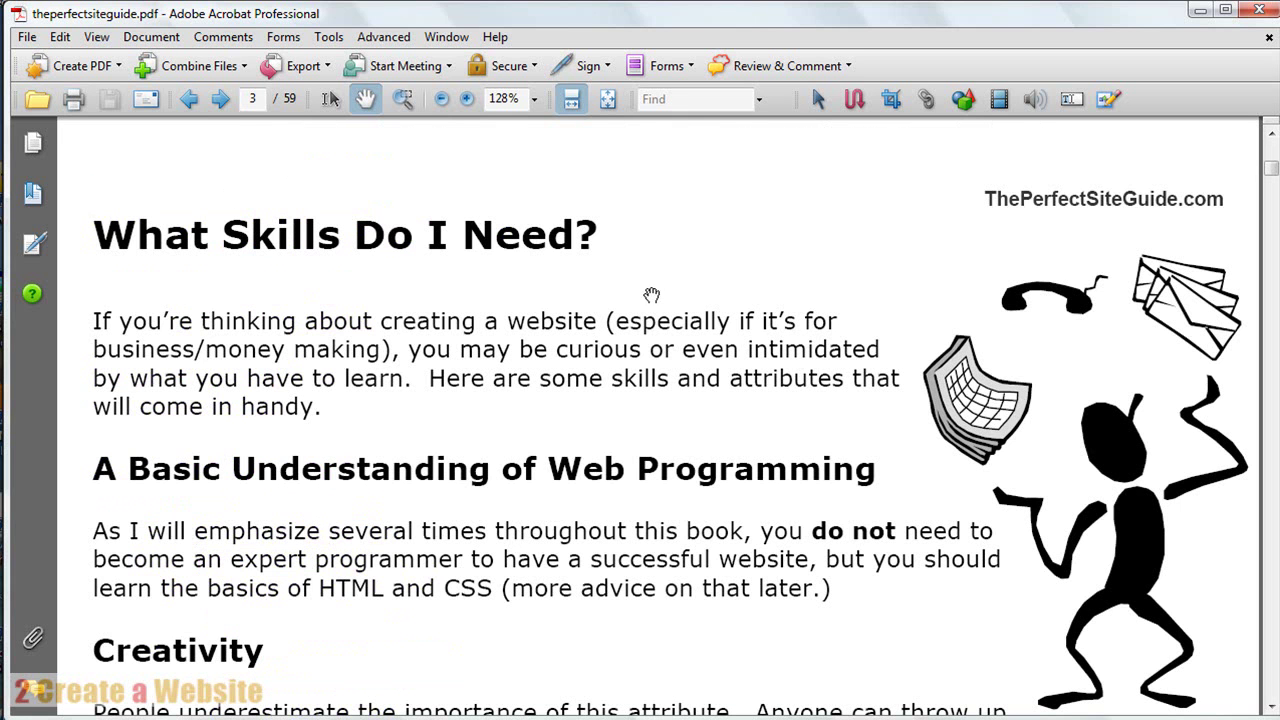
{"action": "left_click_drag", "start_coordinate": [1271, 175], "coordinate": [1272, 153]}
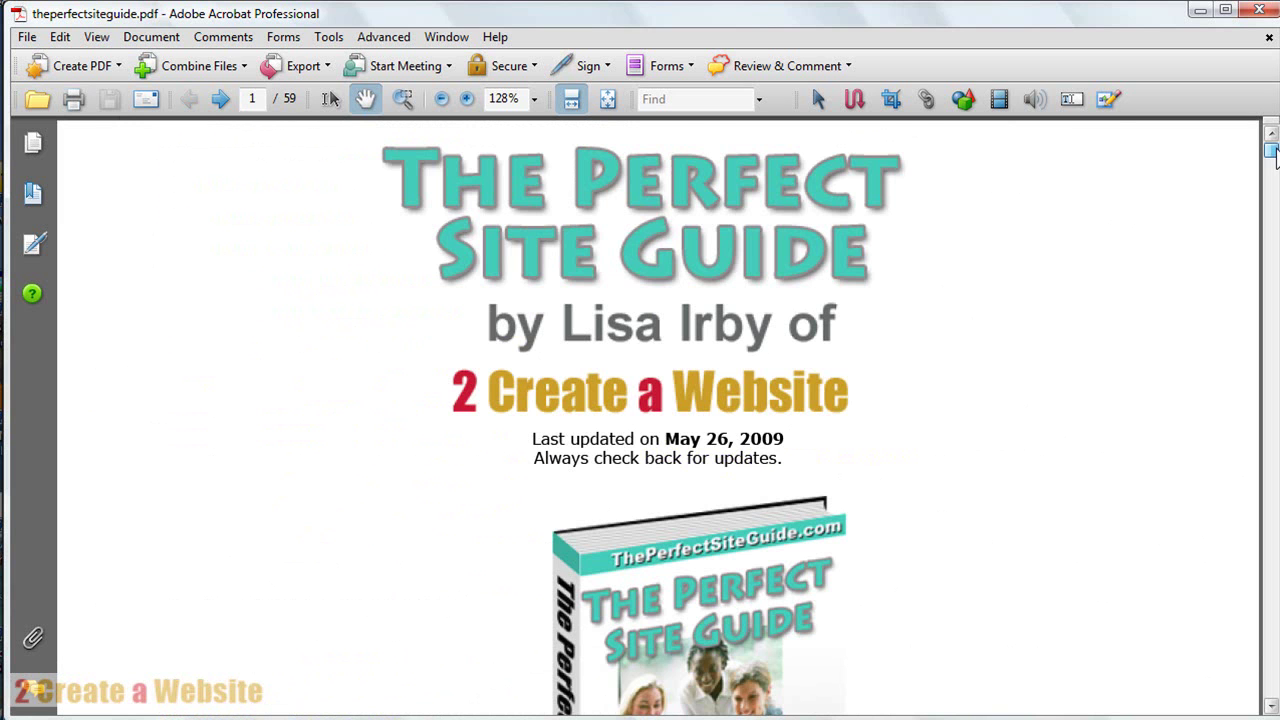
{"action": "left_click_drag", "start_coordinate": [1272, 153], "coordinate": [1273, 172]}
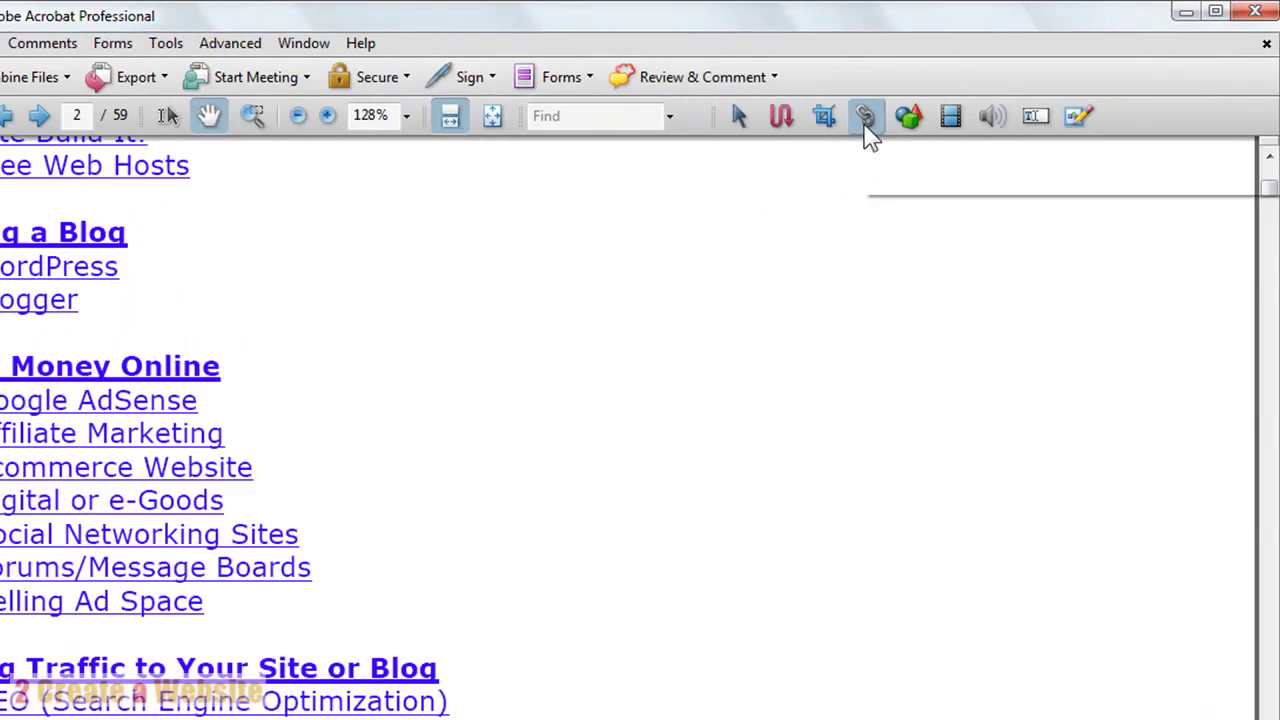
{"action": "left_click", "coordinate": [432, 250]}
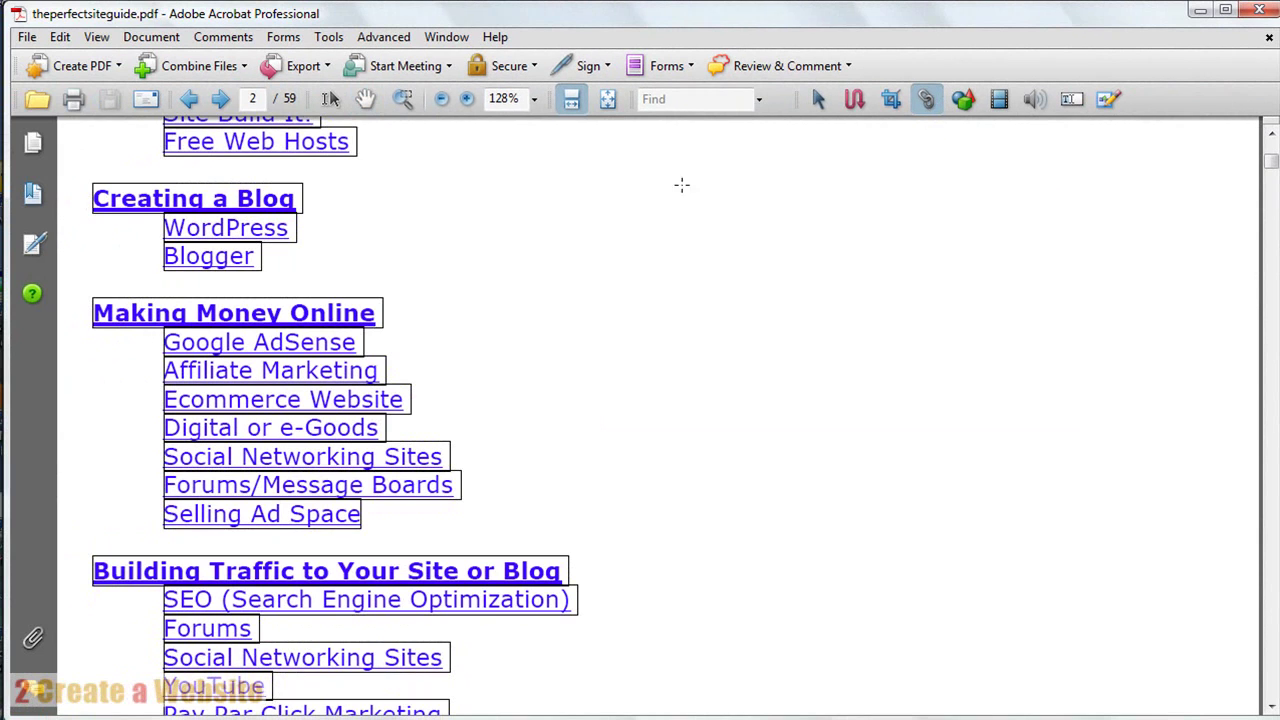
{"action": "left_click", "coordinate": [240, 205]}
{"action": "left_click", "coordinate": [92, 176]}
{"action": "left_click", "coordinate": [226, 207]}
{"action": "left_click", "coordinate": [316, 204]}
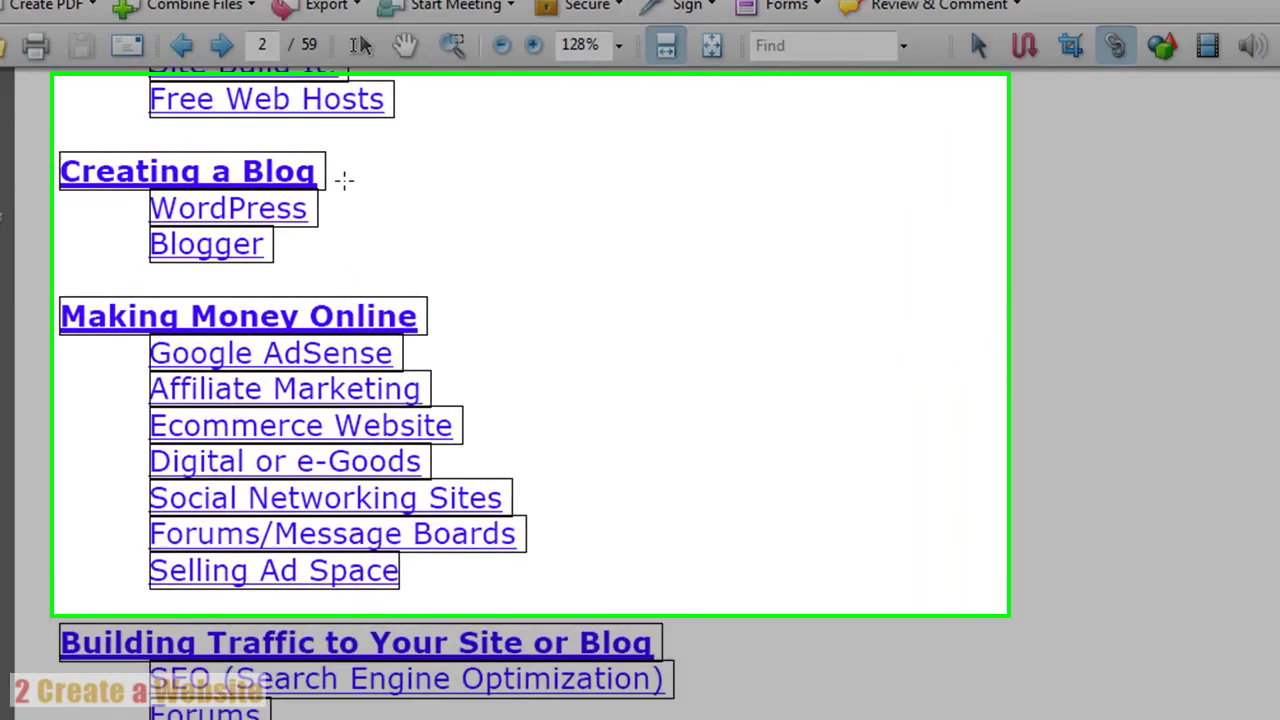
{"action": "left_click", "coordinate": [272, 176]}
{"action": "right_click", "coordinate": [270, 175]}
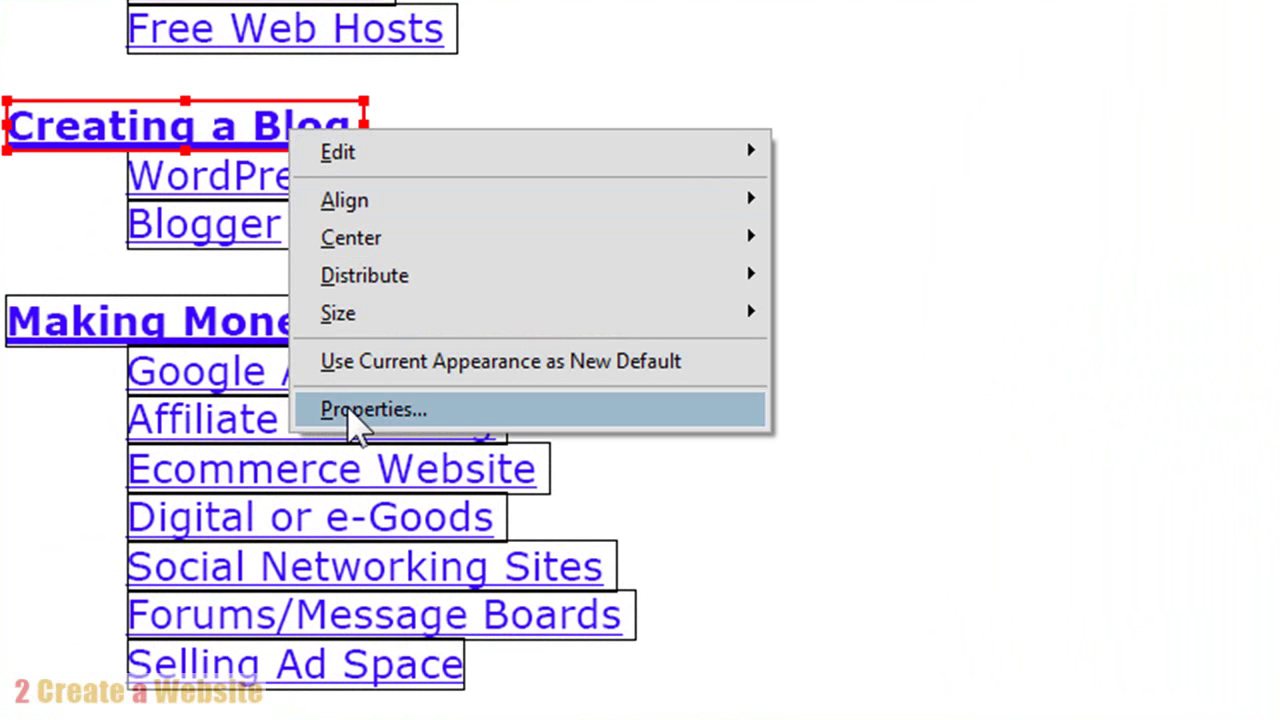
{"action": "left_click", "coordinate": [350, 413]}
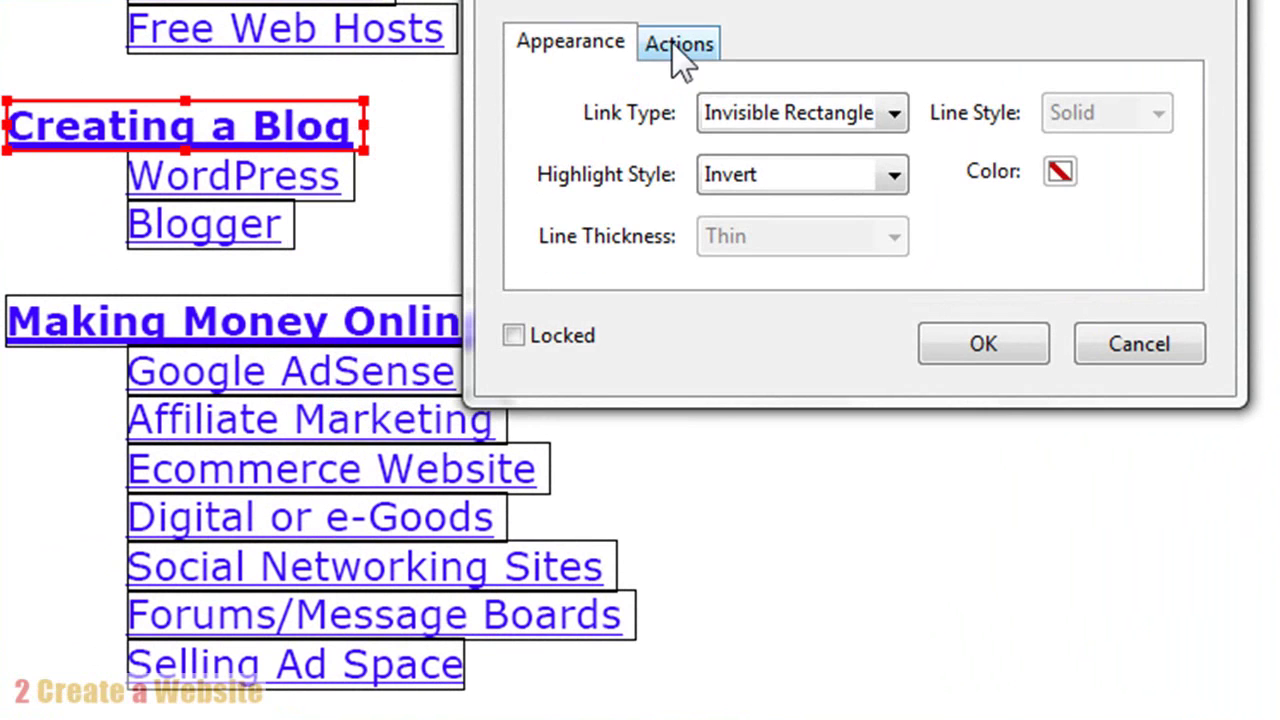
{"action": "left_click", "coordinate": [682, 50]}
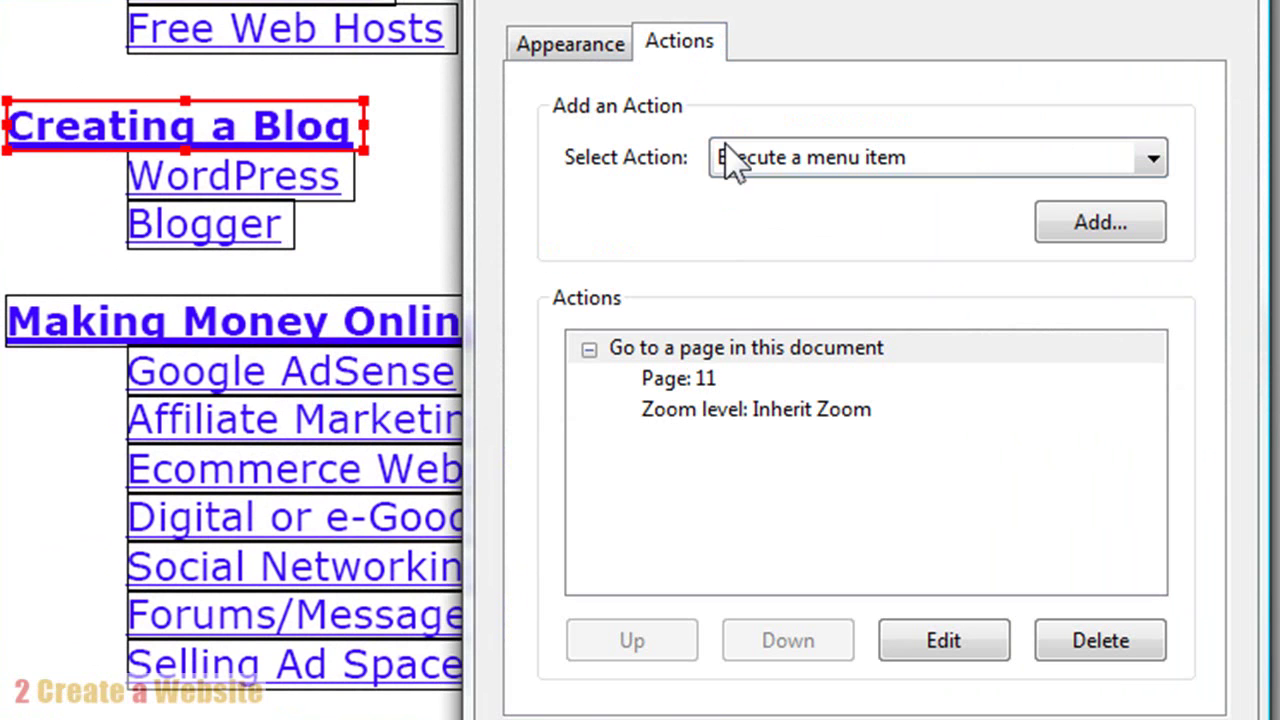
{"action": "left_click", "coordinate": [1155, 163]}
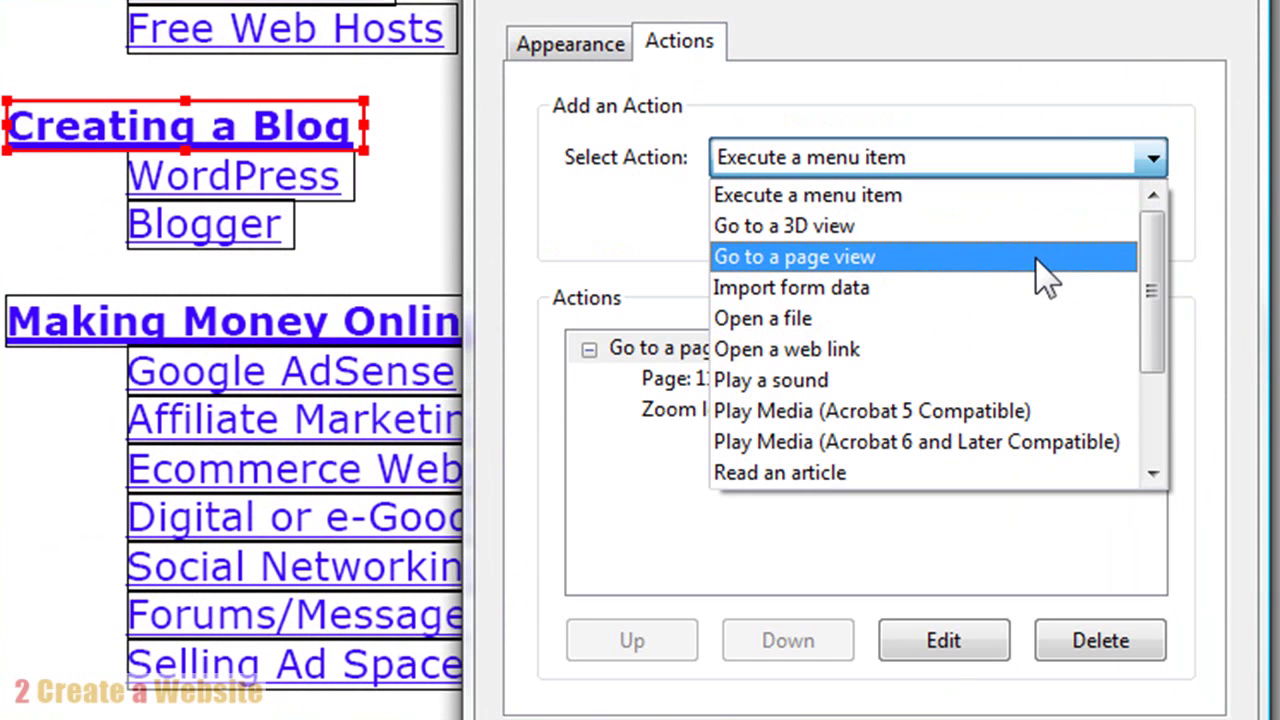
{"action": "key", "text": "Escape"}
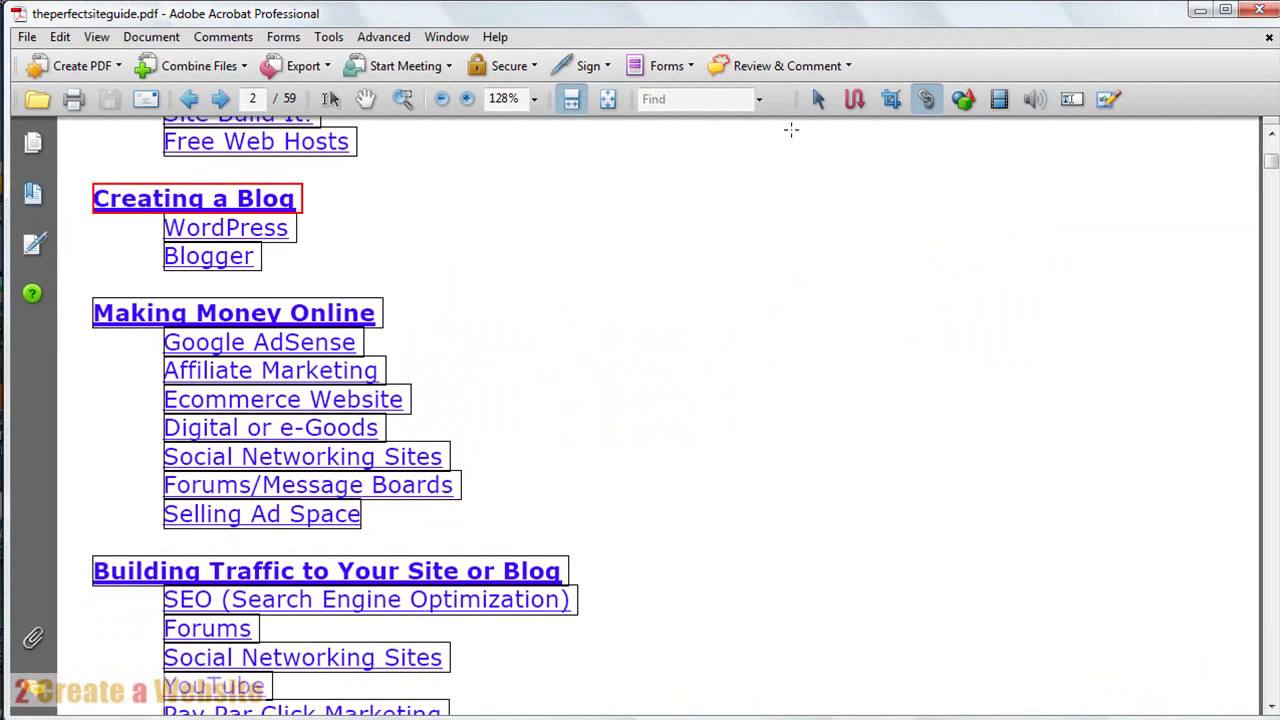
Stop link editing and, in Password Encrypt, restrict editing with a permissions password.
{"action": "left_click", "coordinate": [366, 99]}
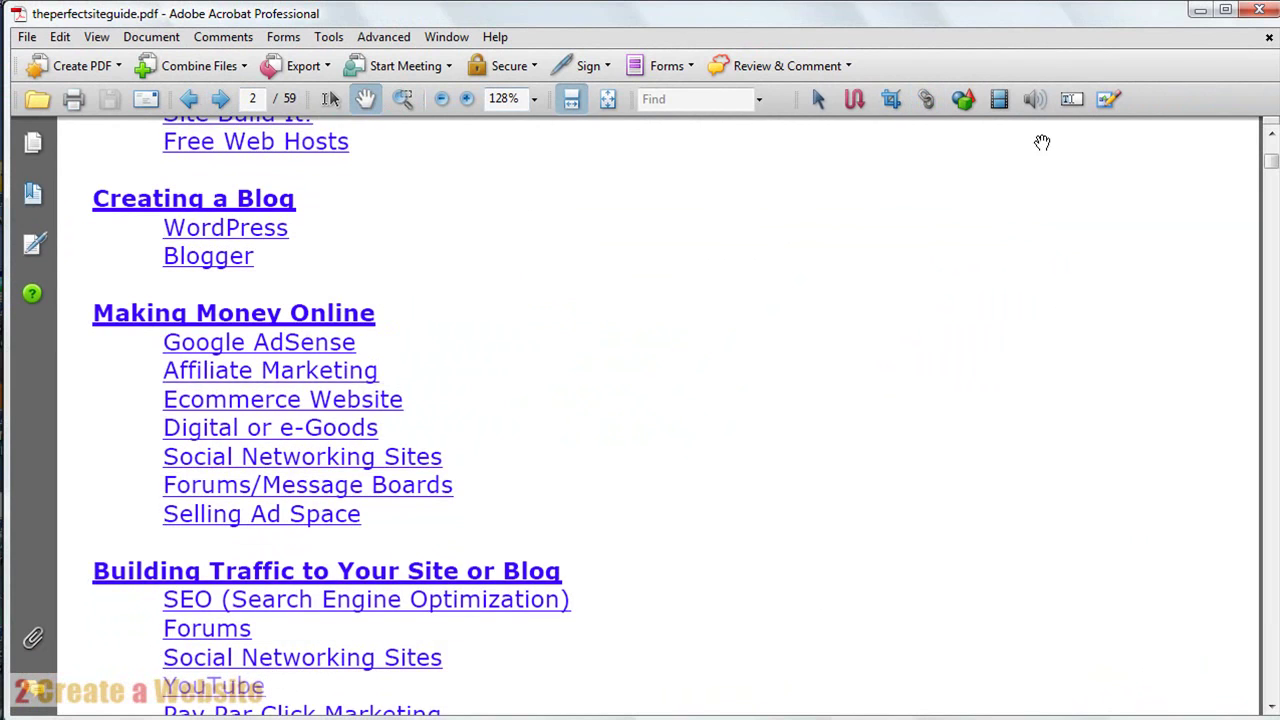
{"action": "mouse_move", "coordinate": [1273, 163]}
{"action": "left_mouse_down"}
{"action": "mouse_move", "coordinate": [1272, 243]}
{"action": "mouse_move", "coordinate": [1275, 150]}
{"action": "left_mouse_up"}
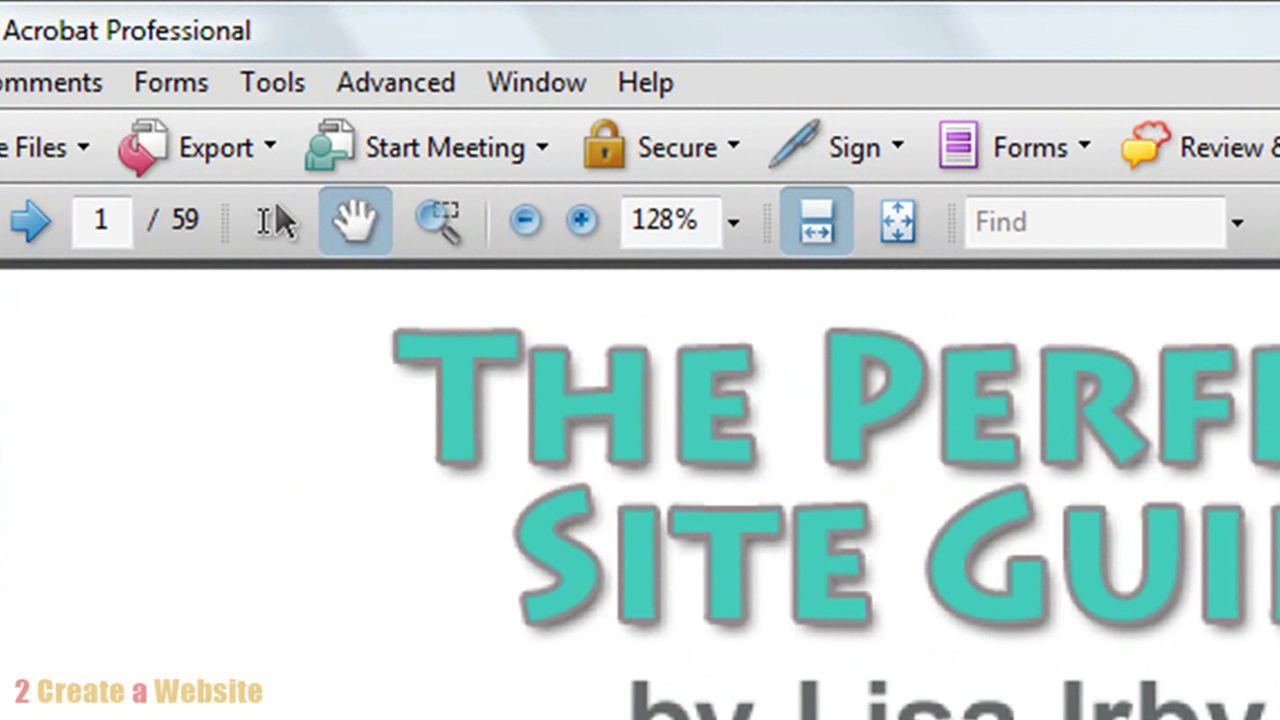
{"action": "left_click", "coordinate": [425, 84]}
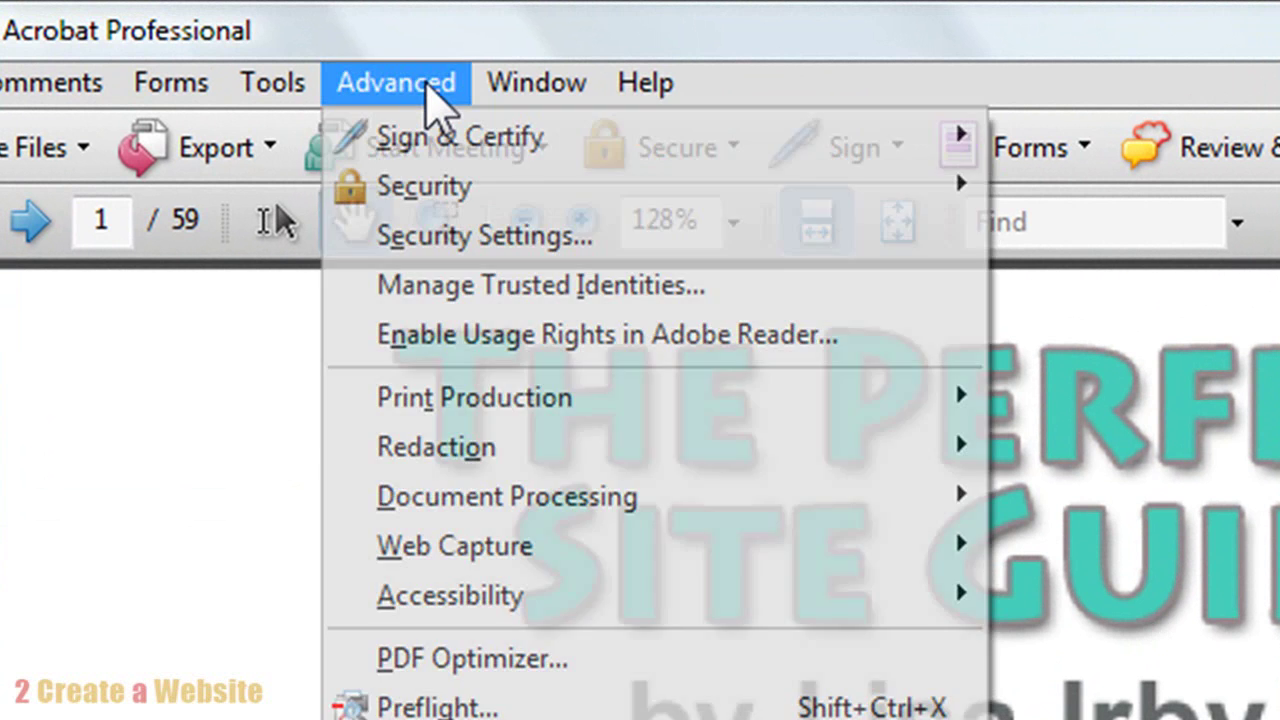
{"action": "mouse_move", "coordinate": [425, 185]}
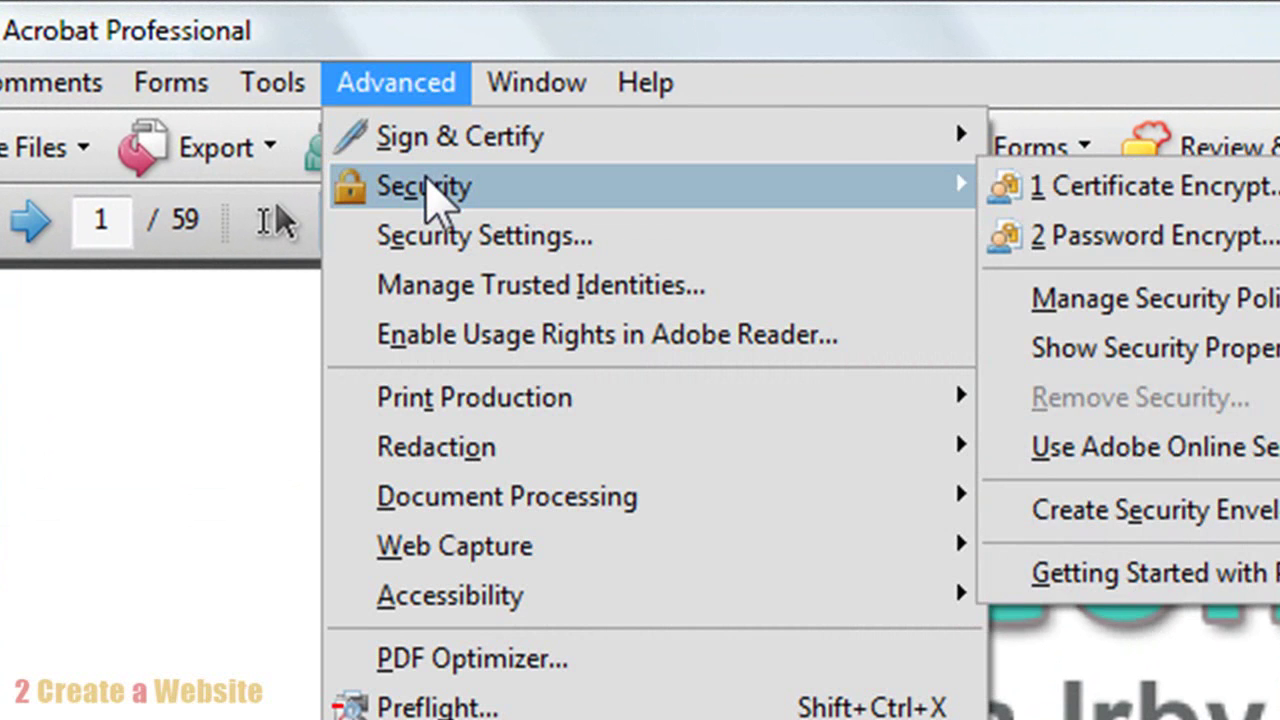
{"action": "left_click", "coordinate": [1120, 265]}
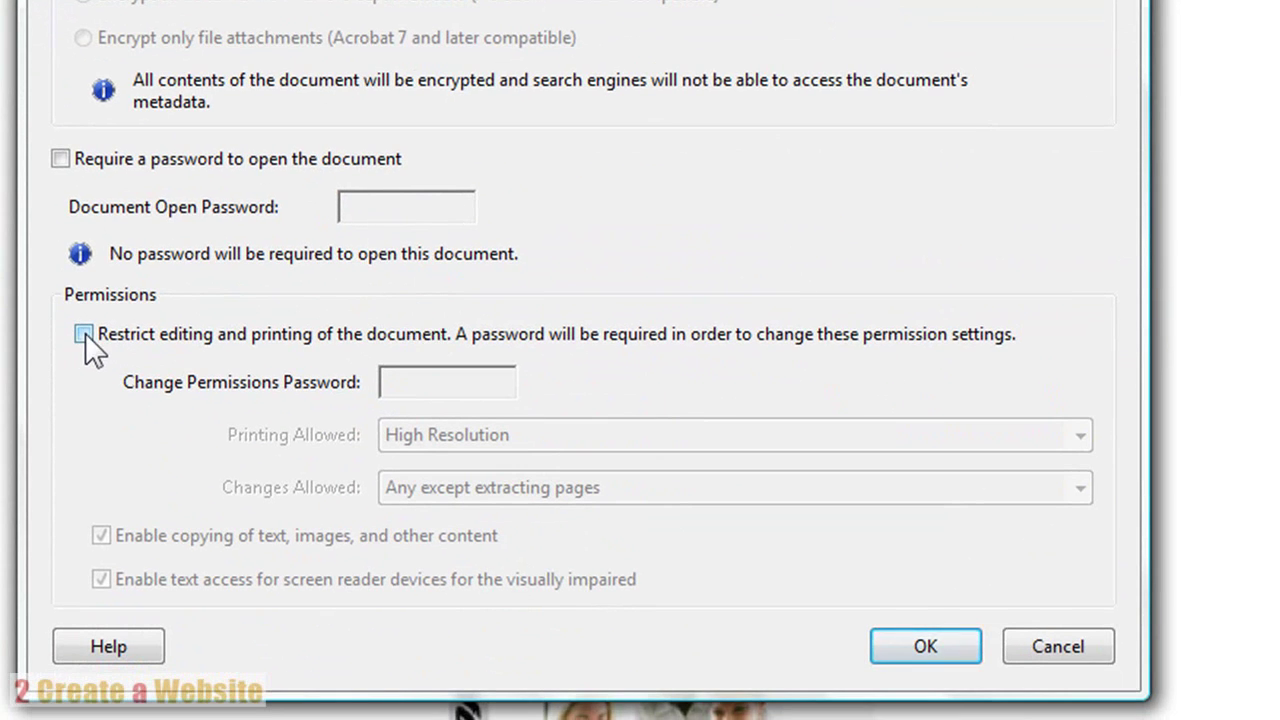
{"action": "left_click", "coordinate": [84, 334]}
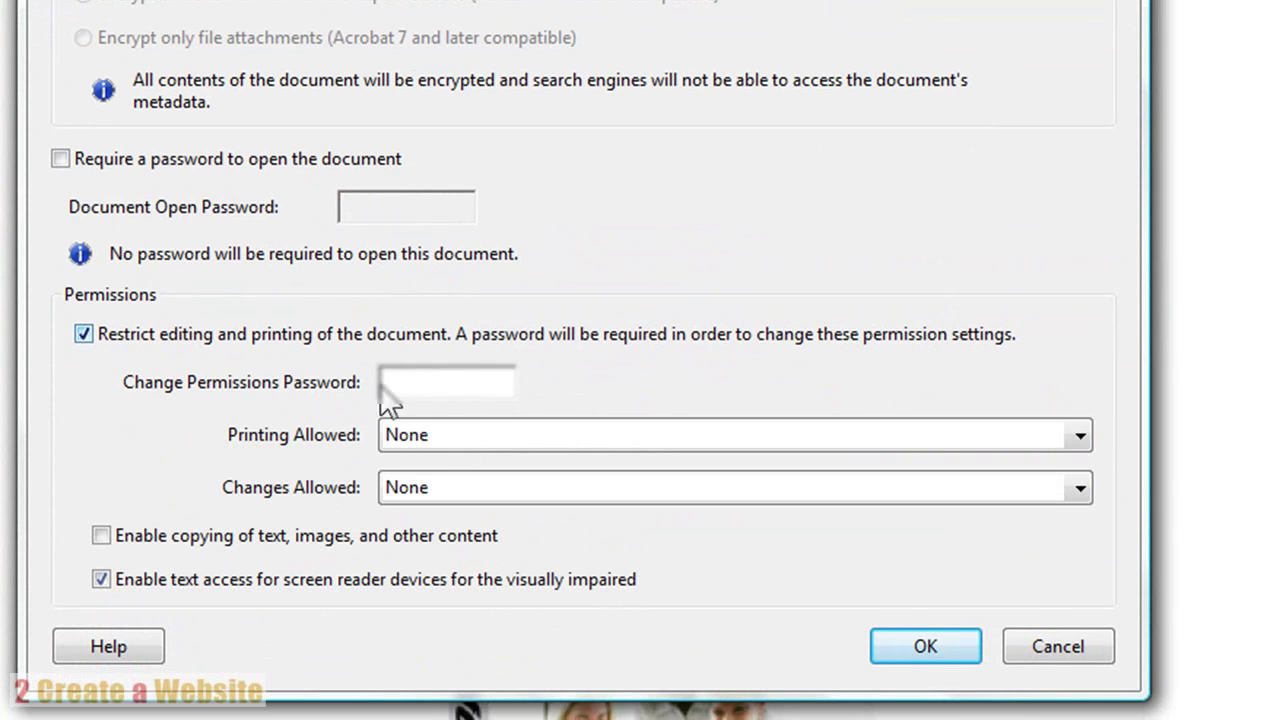
{"action": "type", "text": "passwordpassword"}
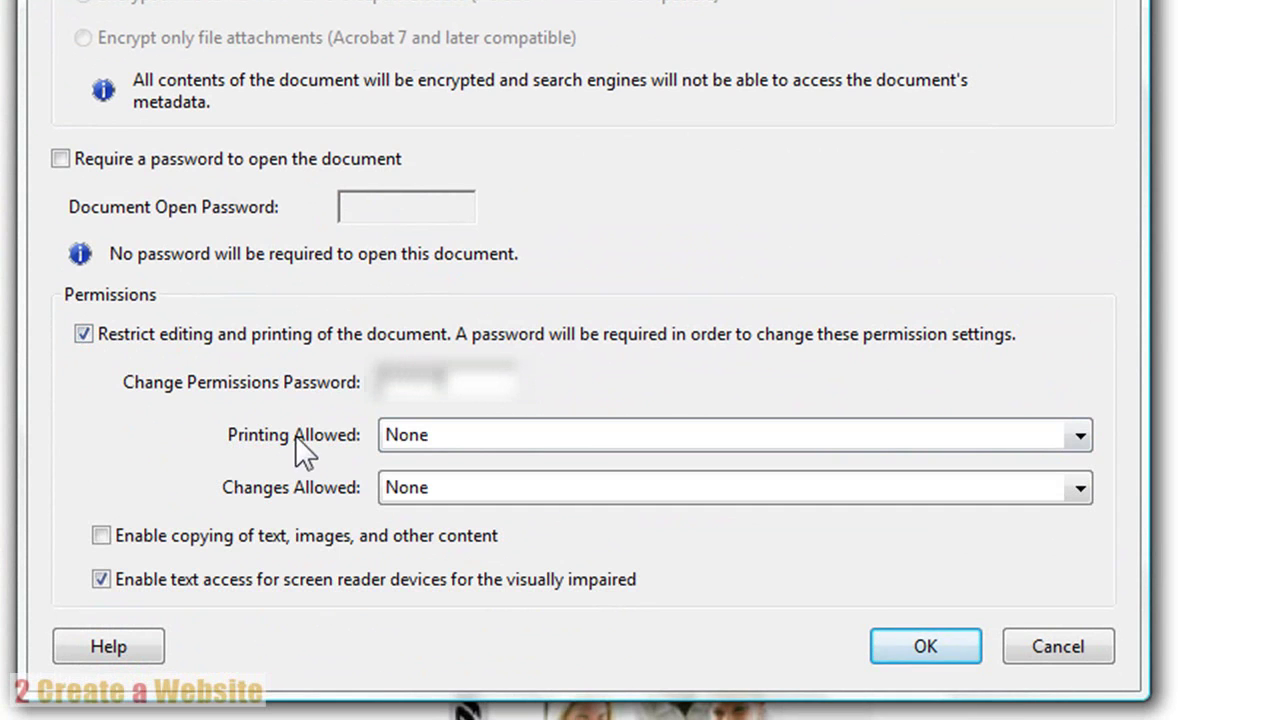
Set printing allowed to High Resolution and changes allowed to None.
{"action": "left_click", "coordinate": [1080, 436]}
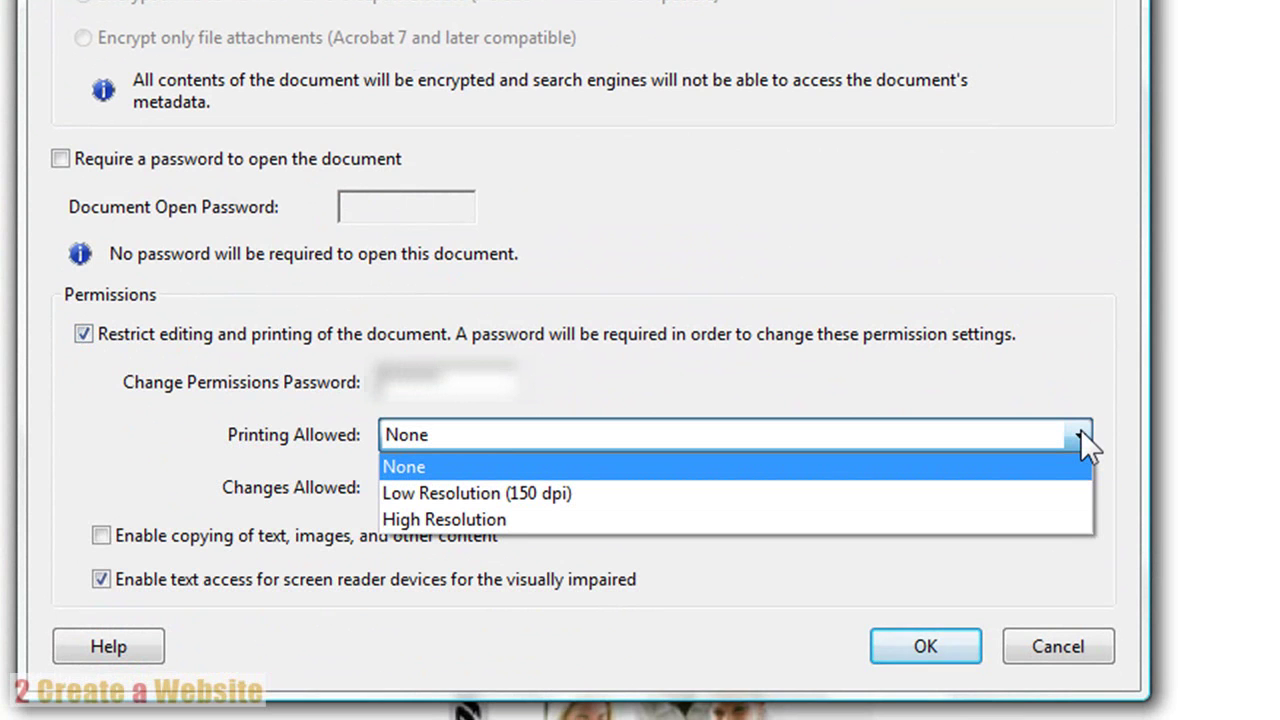
{"action": "left_click", "coordinate": [991, 518]}
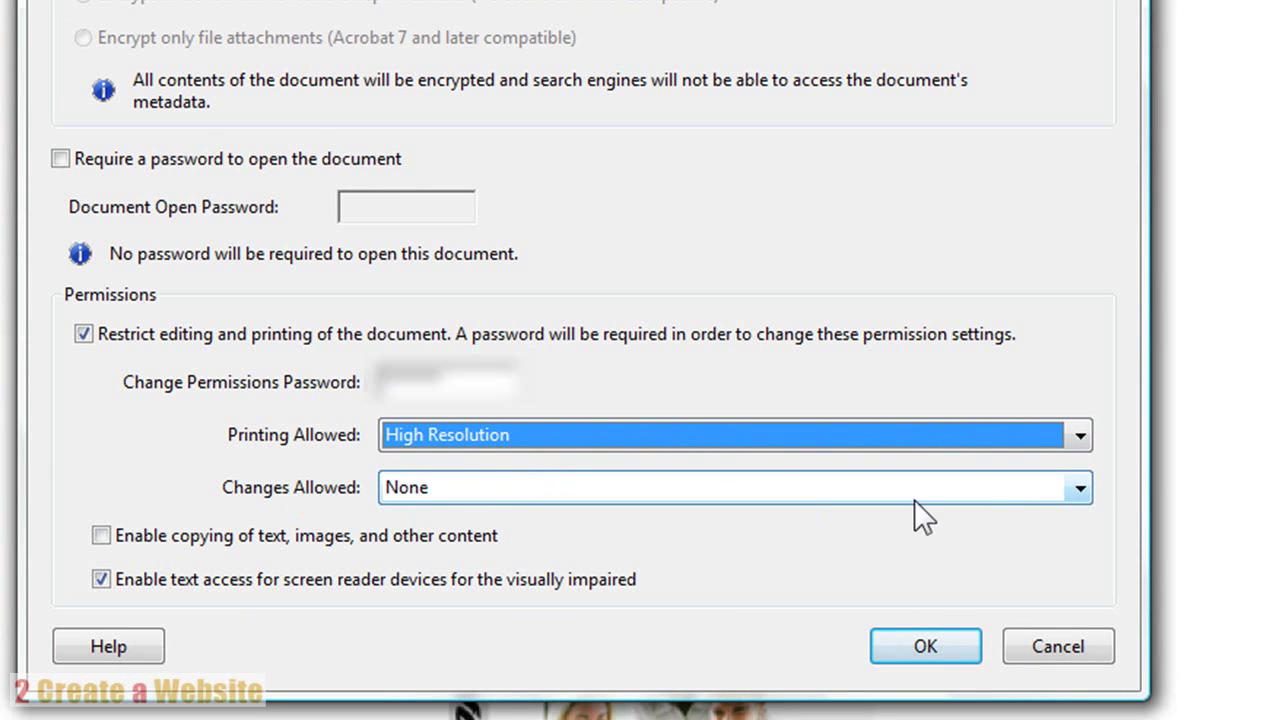
{"action": "left_click", "coordinate": [1080, 489]}
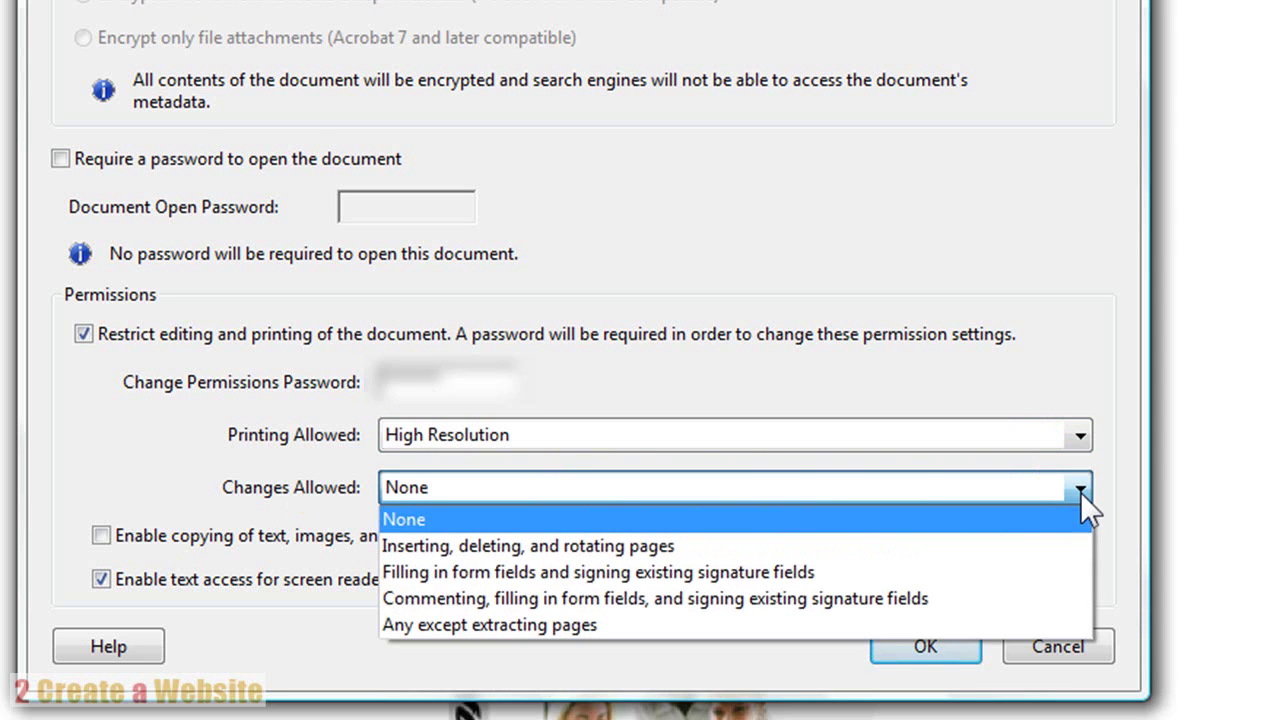
{"action": "left_click", "coordinate": [988, 597]}
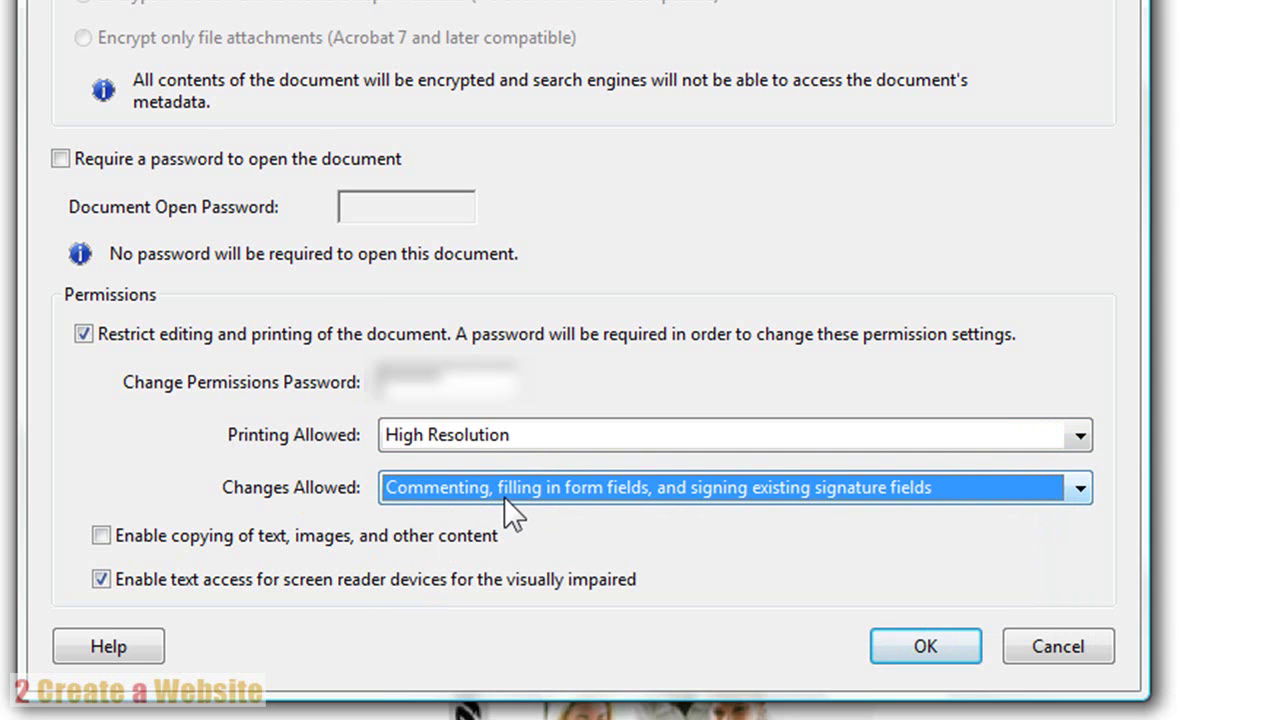
{"action": "left_click", "coordinate": [1080, 490]}
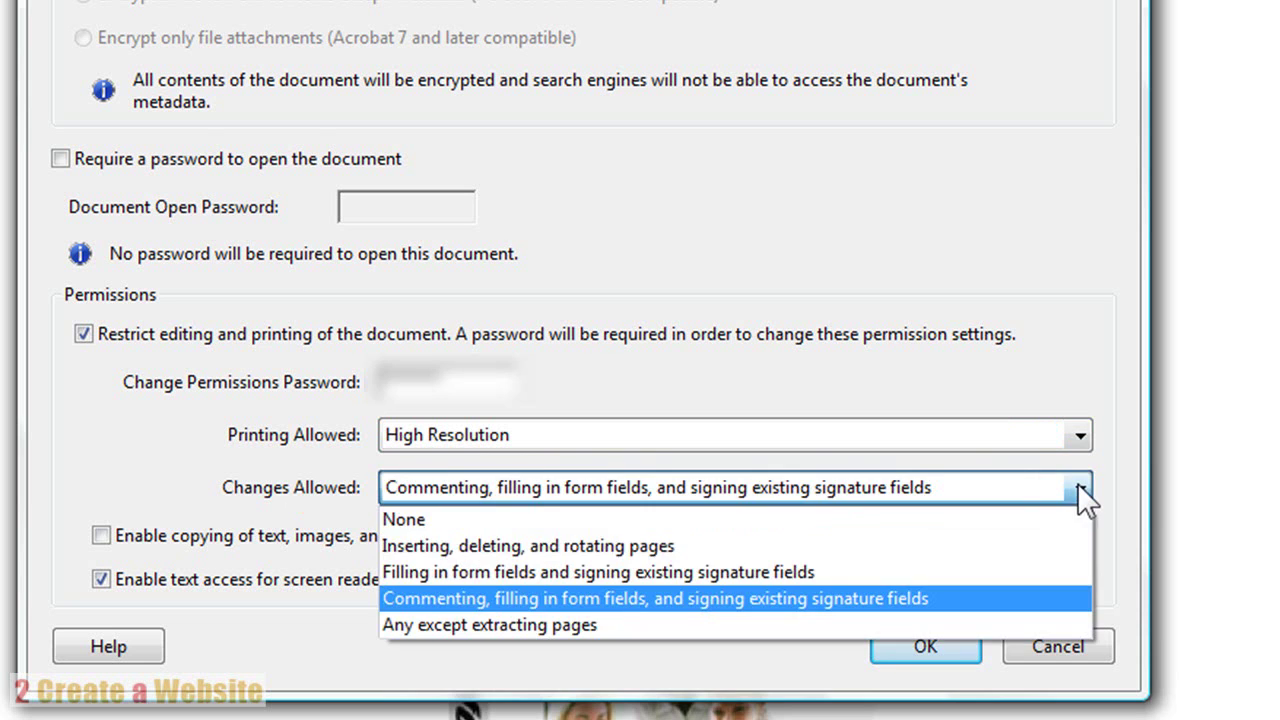
{"action": "left_click", "coordinate": [1003, 522]}
Confirm the permissions password again and save the secured theperfectsiteguide.pdf.
{"action": "left_click", "coordinate": [937, 634]}
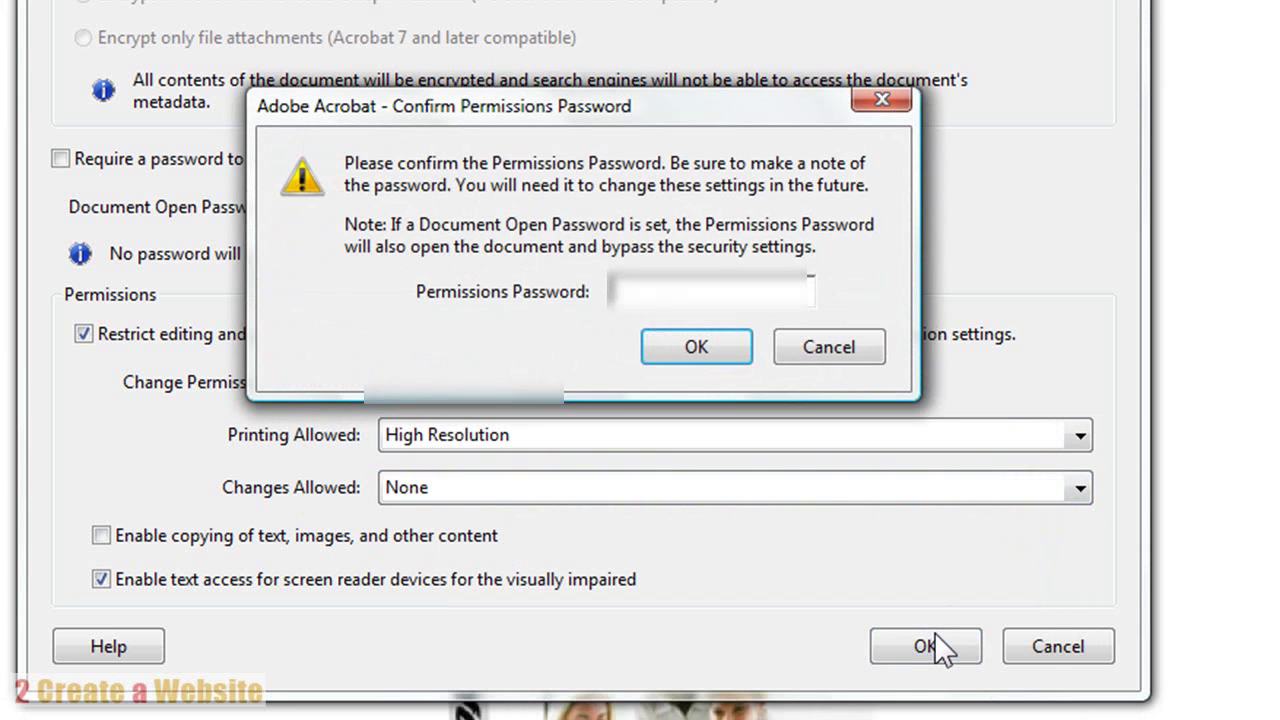
{"action": "type", "text": "password"}
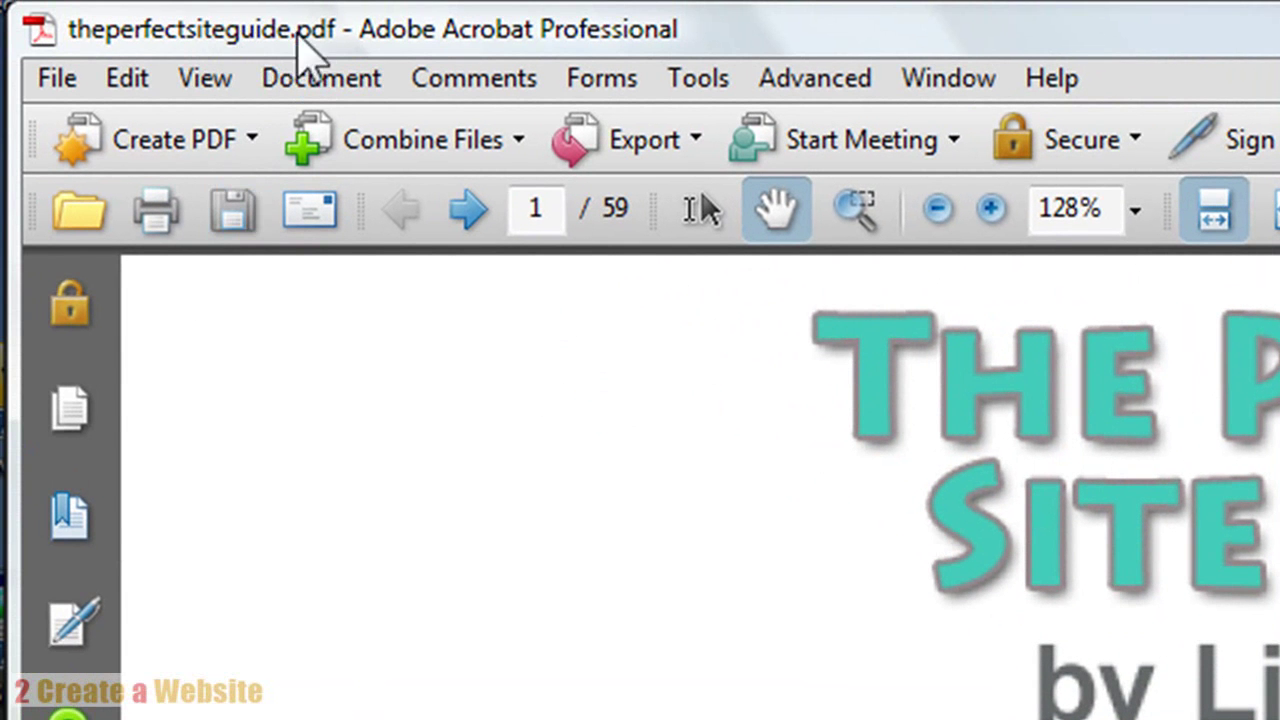
{"action": "left_click", "coordinate": [230, 208]}
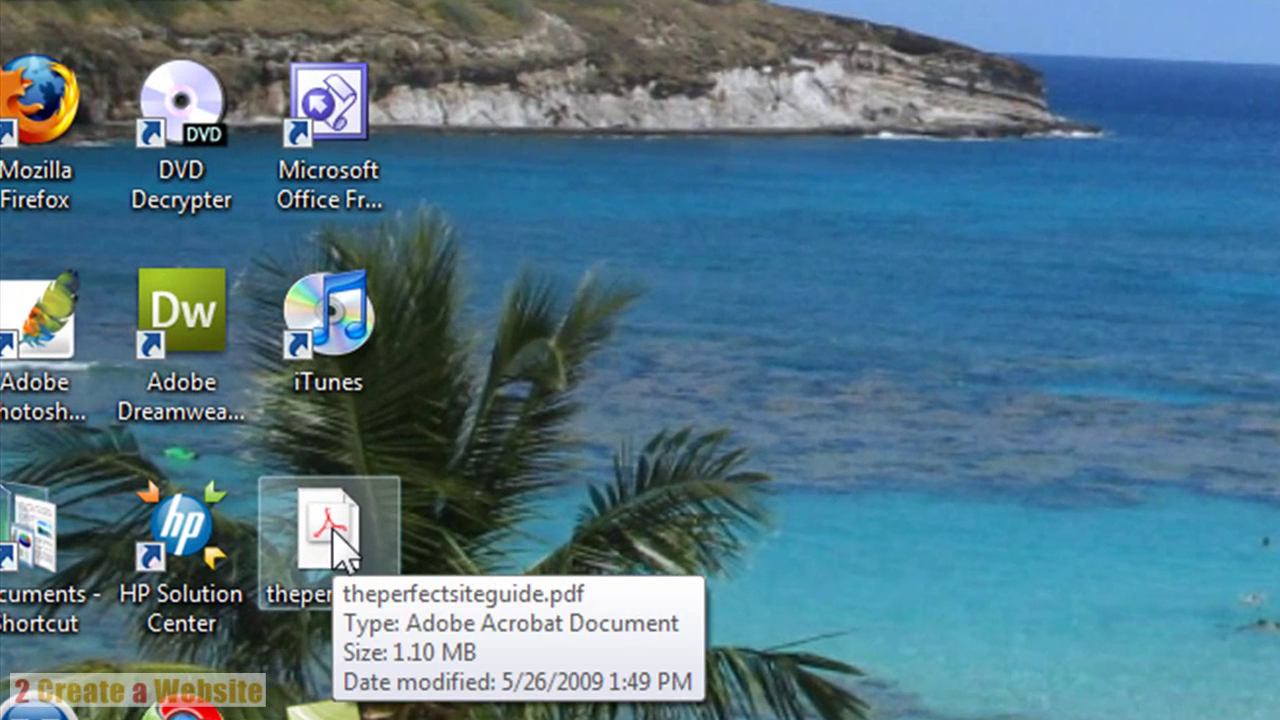
Send theperfectsiteguide.pdf to a compressed folder, keeping the default name theperfectsiteguide (2).zip.
{"action": "right_click", "coordinate": [289, 553]}
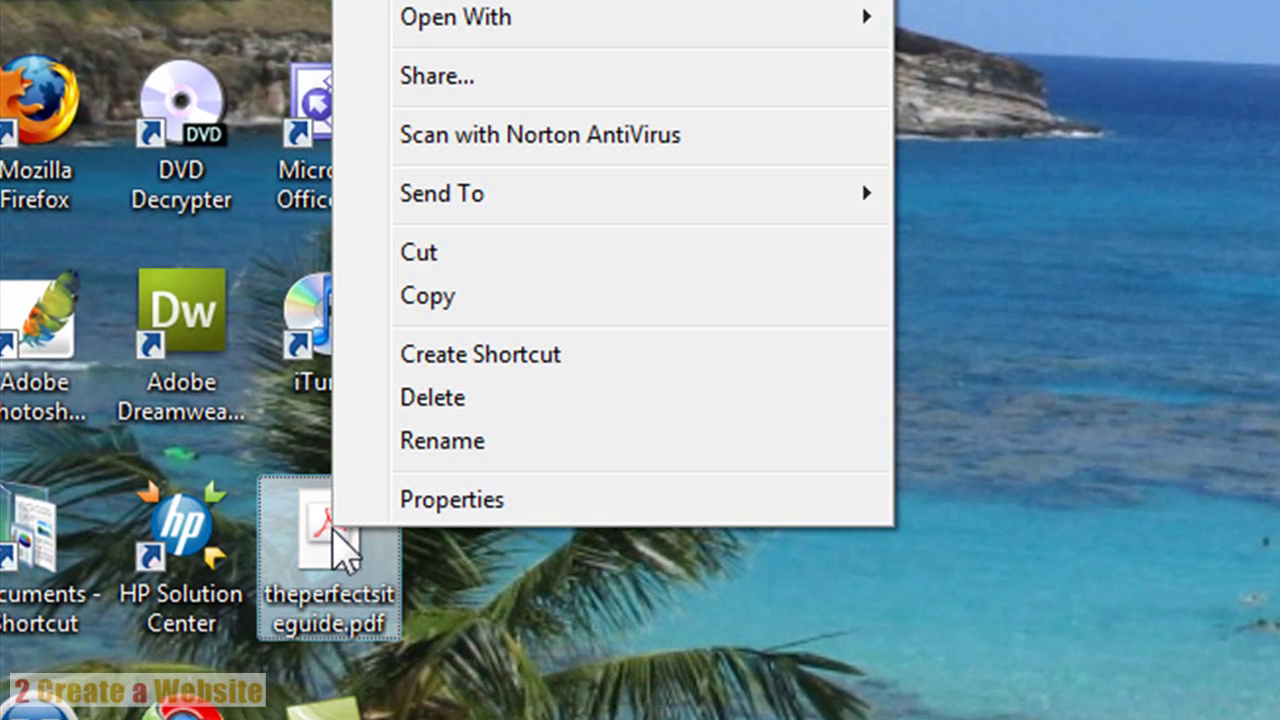
{"action": "mouse_move", "coordinate": [486, 204]}
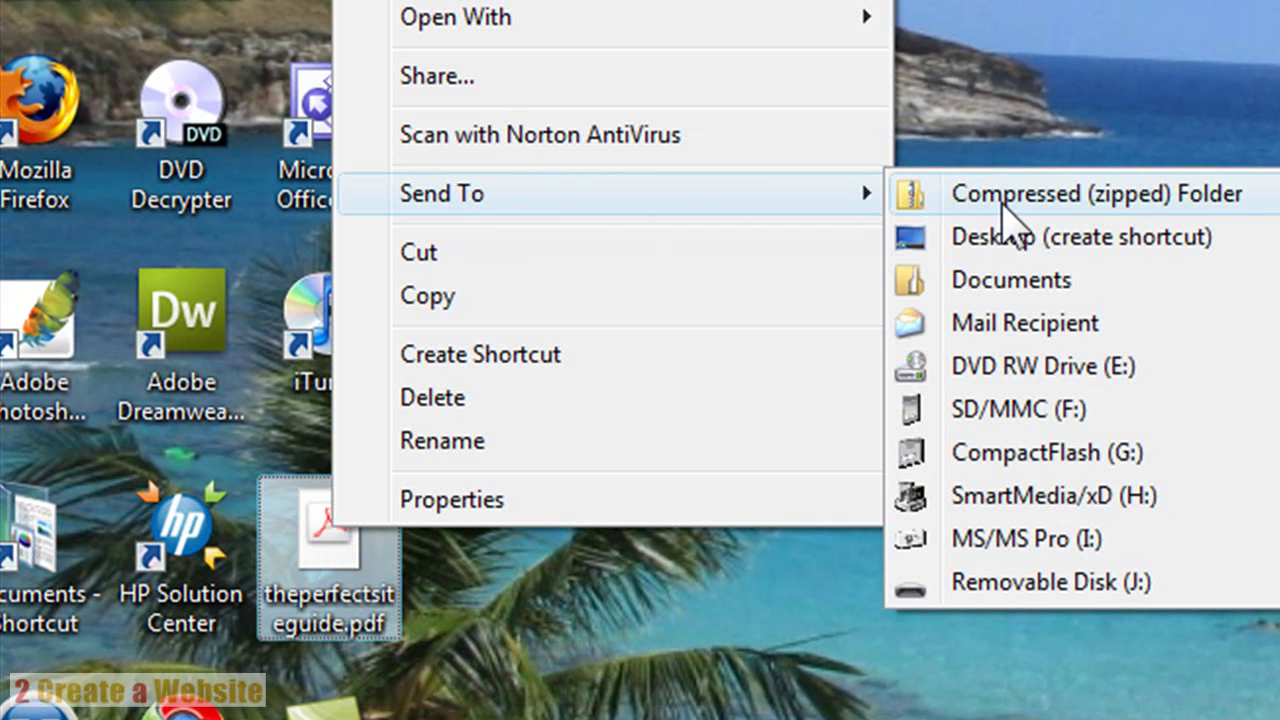
{"action": "left_click", "coordinate": [1003, 204]}
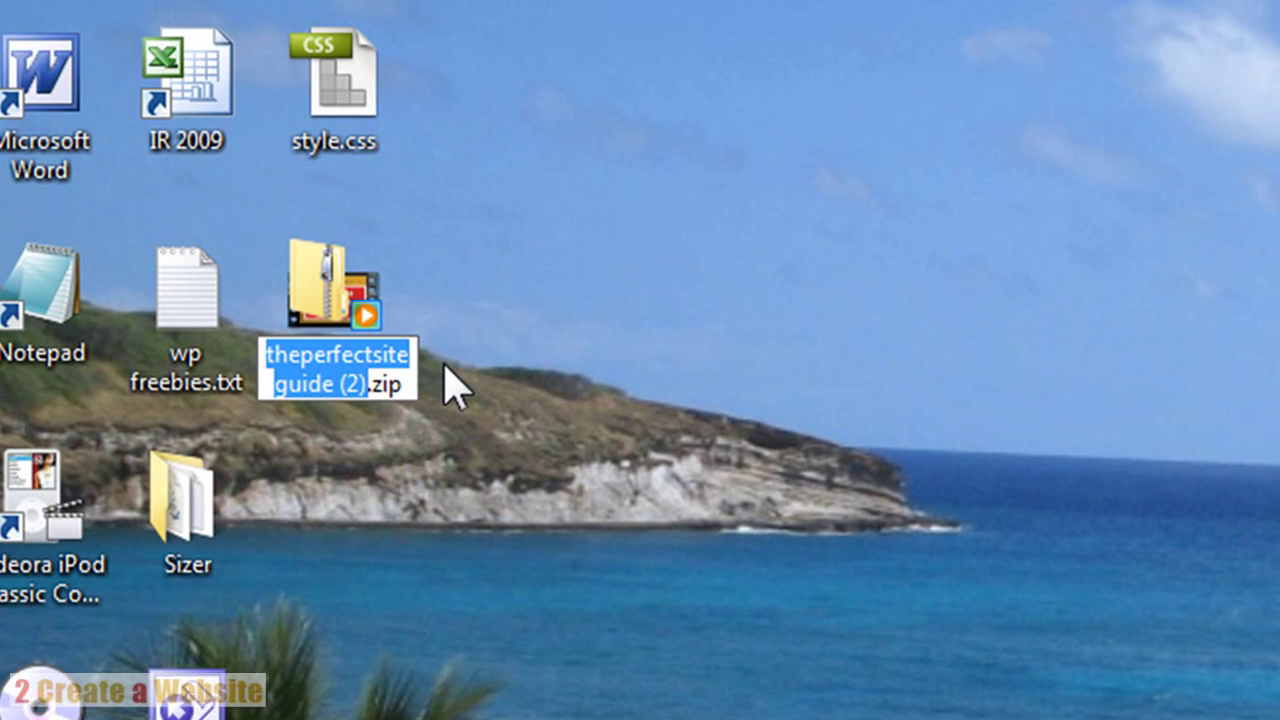
{"action": "key", "text": "Return"}
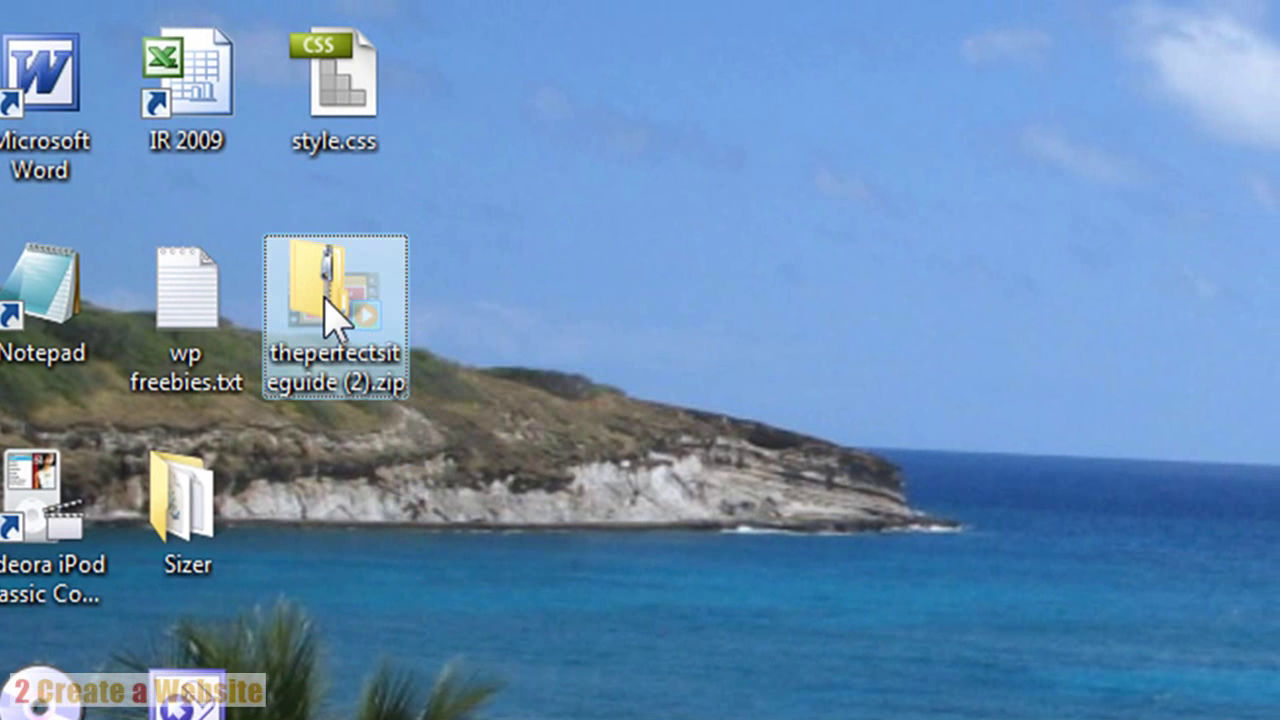
{"action": "left_click_drag", "start_coordinate": [340, 300], "coordinate": [331, 340]}
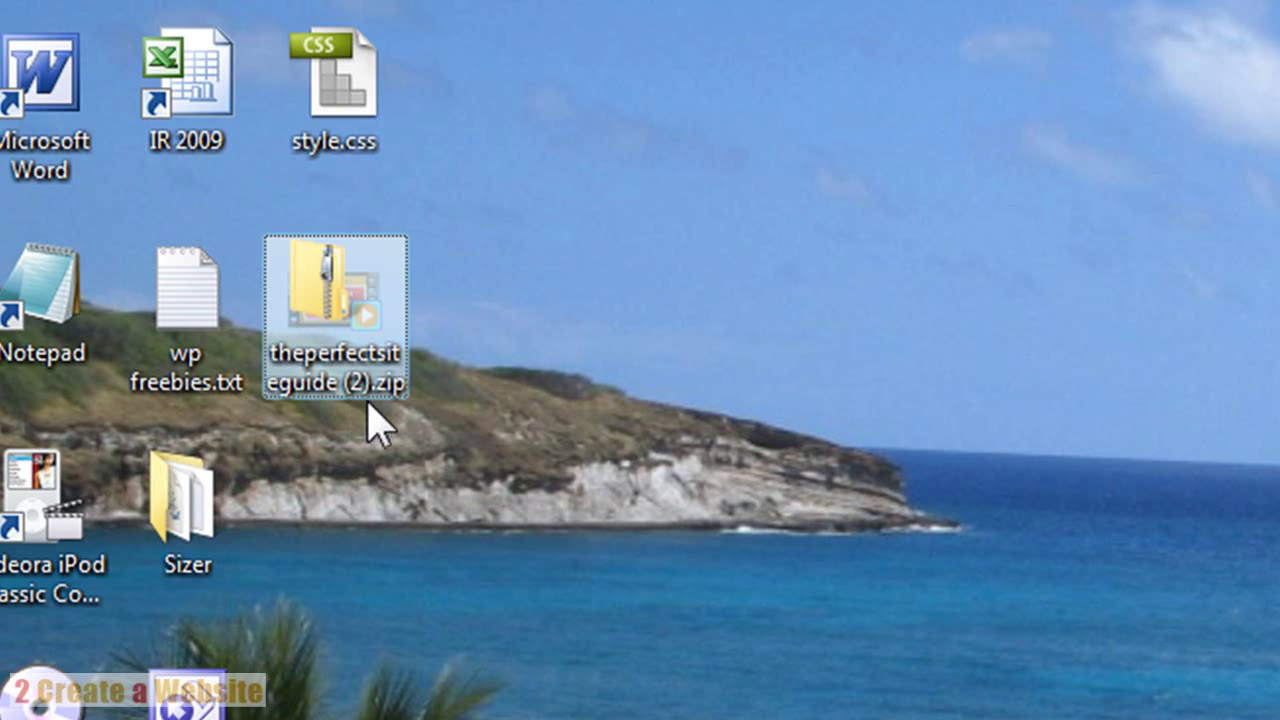